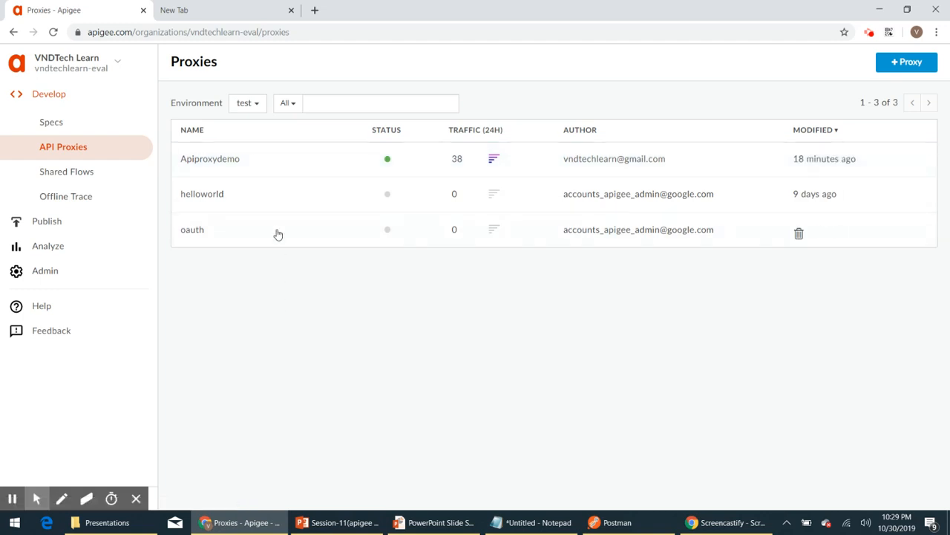
Open the Apiproxydemo proxy's Develop view and examine the oauth2 Generate Access Token flow's code
{"action": "left_click", "coordinate": [273, 167]}
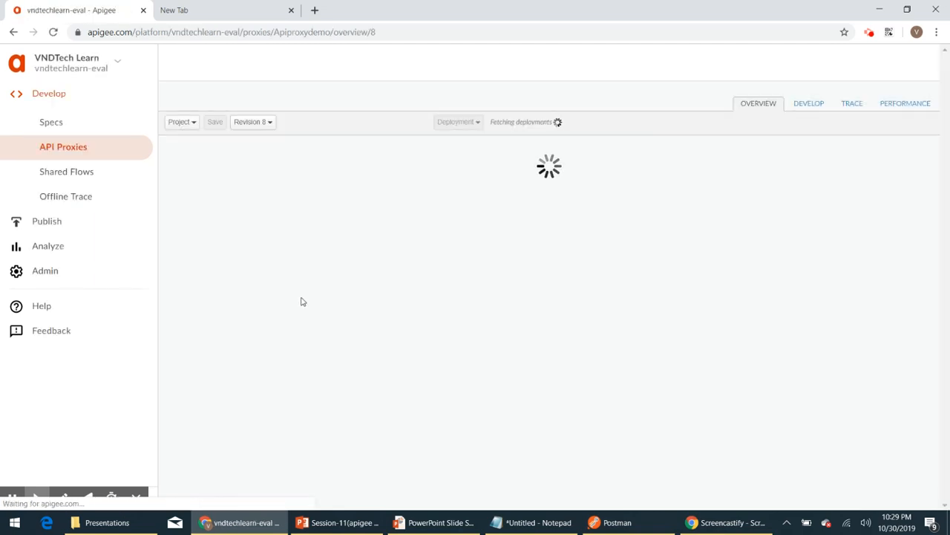
{"action": "left_click", "coordinate": [810, 103]}
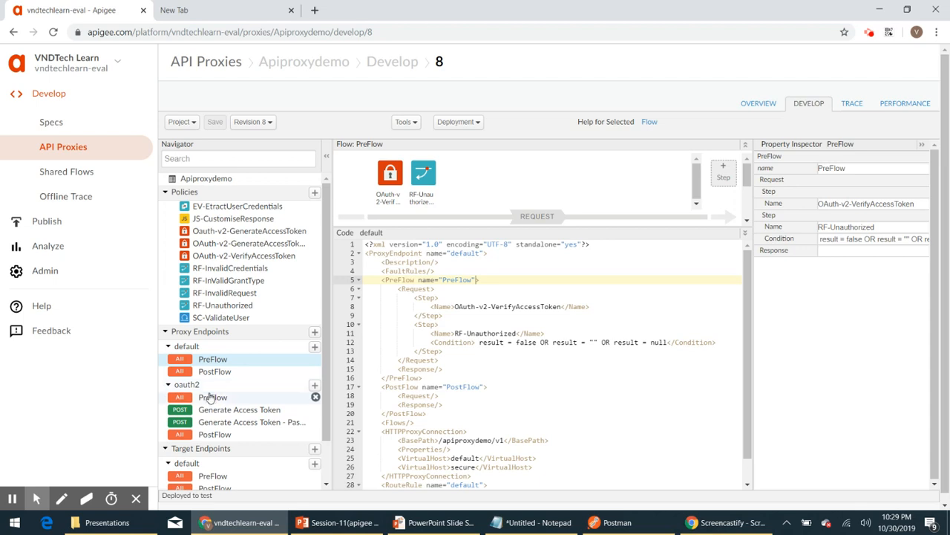
{"action": "left_click", "coordinate": [224, 413]}
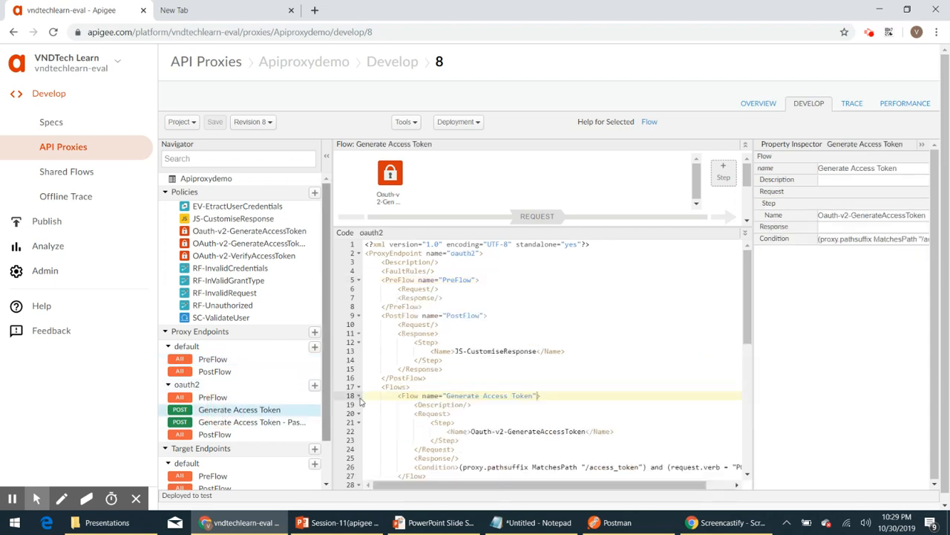
{"action": "scroll", "coordinate": [558, 366], "scroll_direction": "down", "scroll_amount": 1}
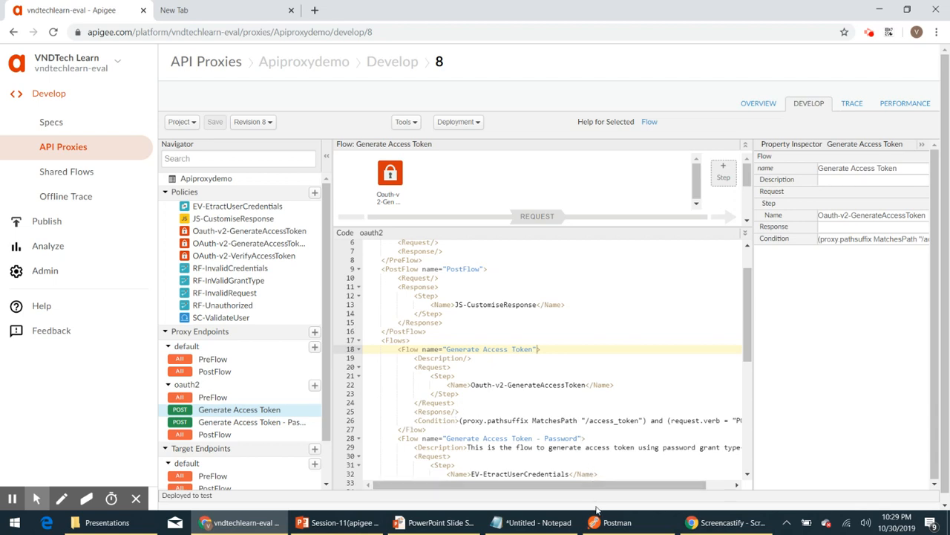
{"action": "left_click", "coordinate": [677, 503]}
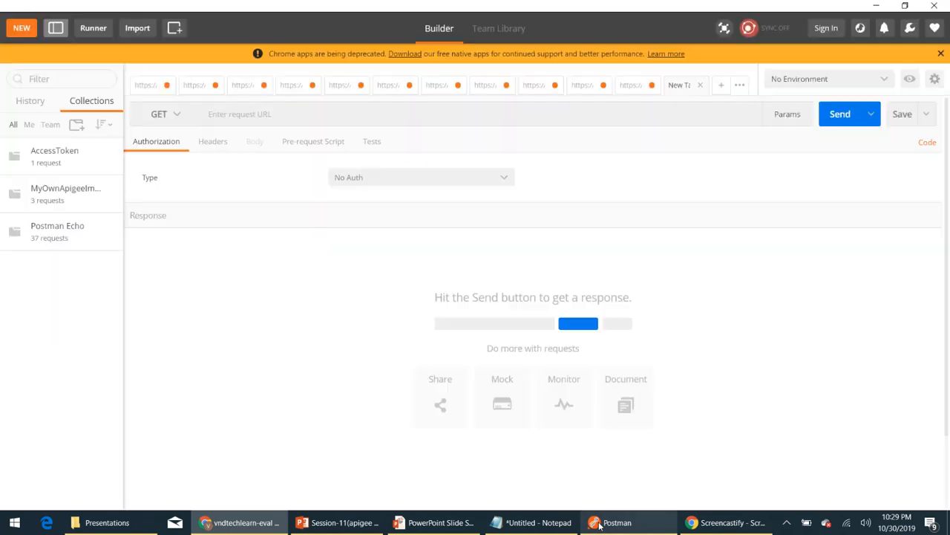
{"action": "key", "text": "alt+Tab"}
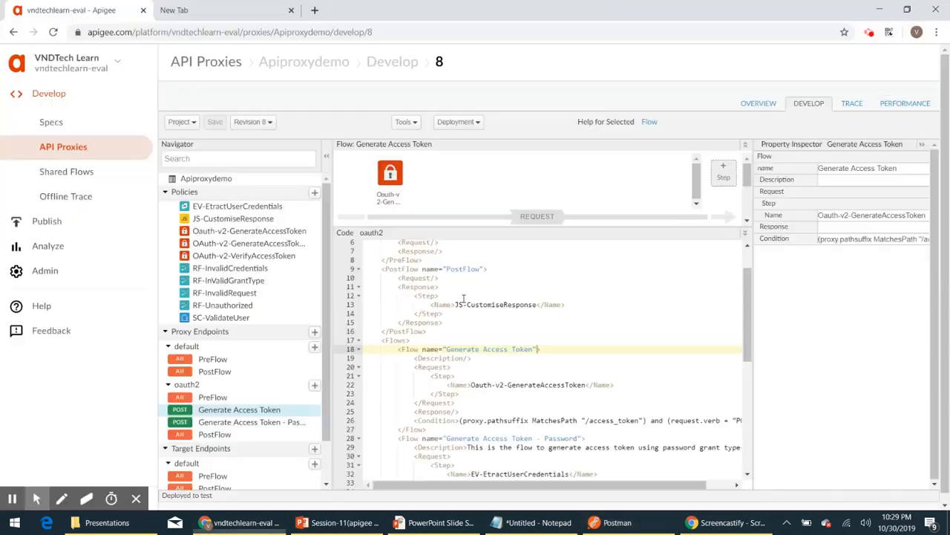
{"action": "left_click", "coordinate": [756, 103]}
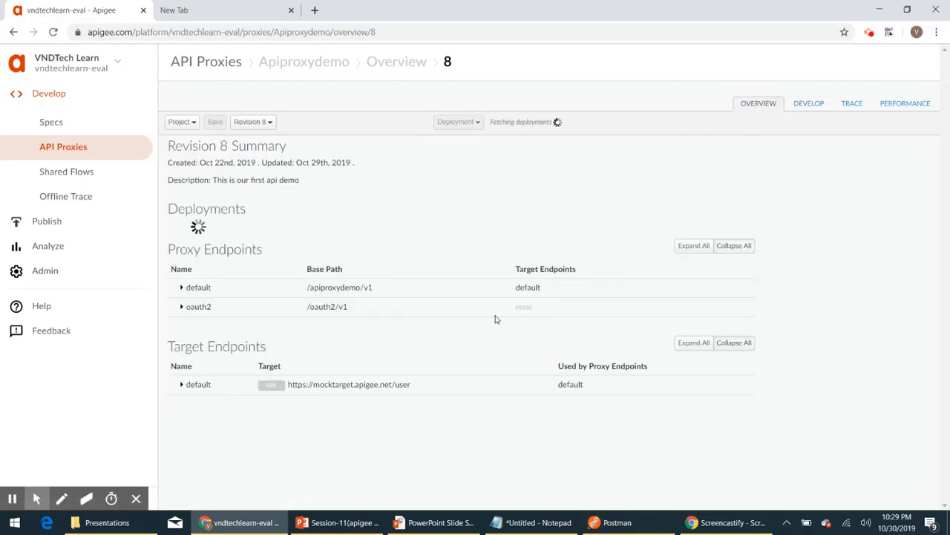
{"action": "left_click", "coordinate": [670, 254]}
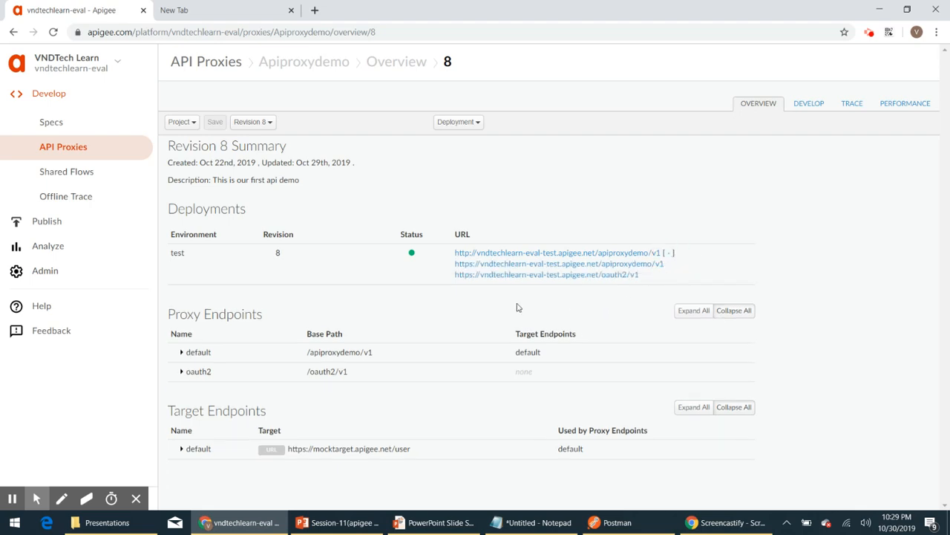
{"action": "left_click_drag", "start_coordinate": [640, 275], "coordinate": [459, 276]}
{"action": "key", "text": "ctrl+c"}
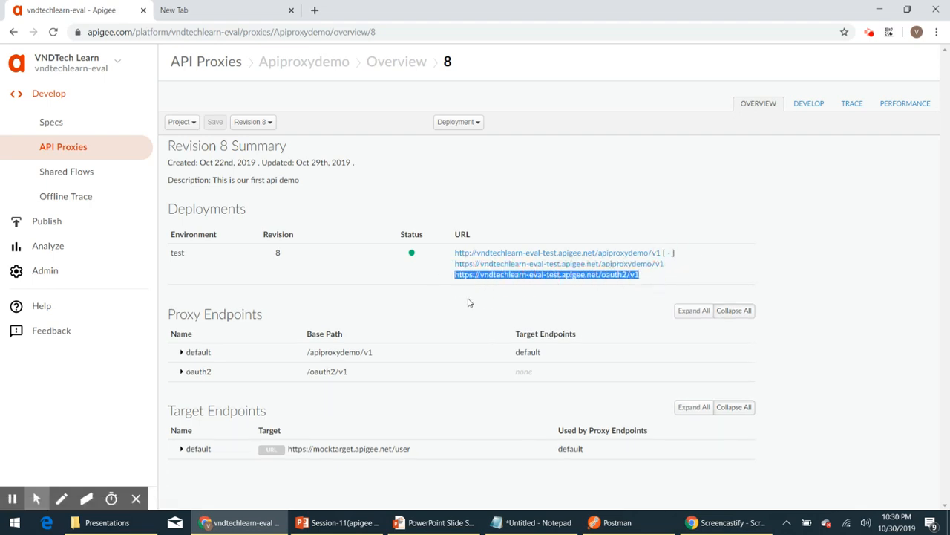
Paste the oauth2 URL as a new request URL, completing it to /access_token?grant_type=client_credentials
{"action": "key", "text": "alt+Tab"}
{"action": "left_click", "coordinate": [255, 119]}
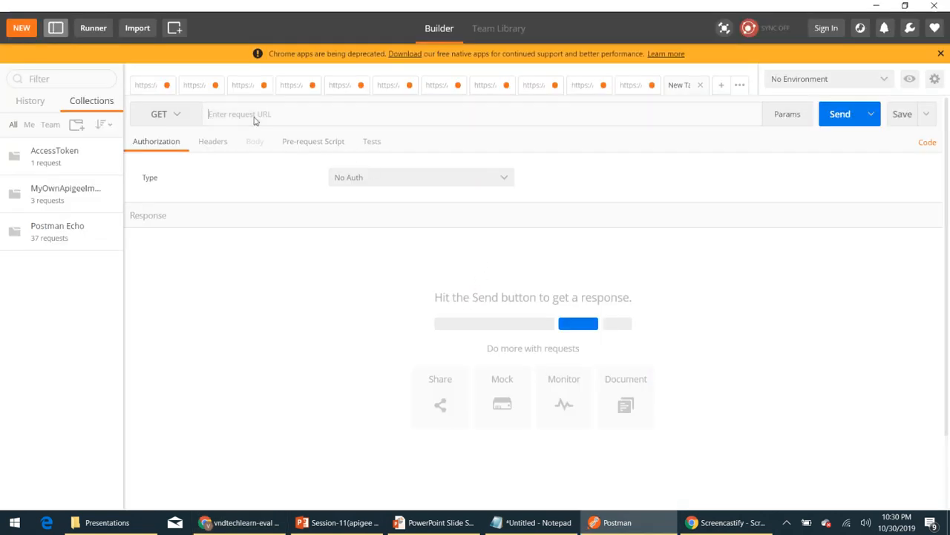
{"action": "key", "text": "ctrl+v"}
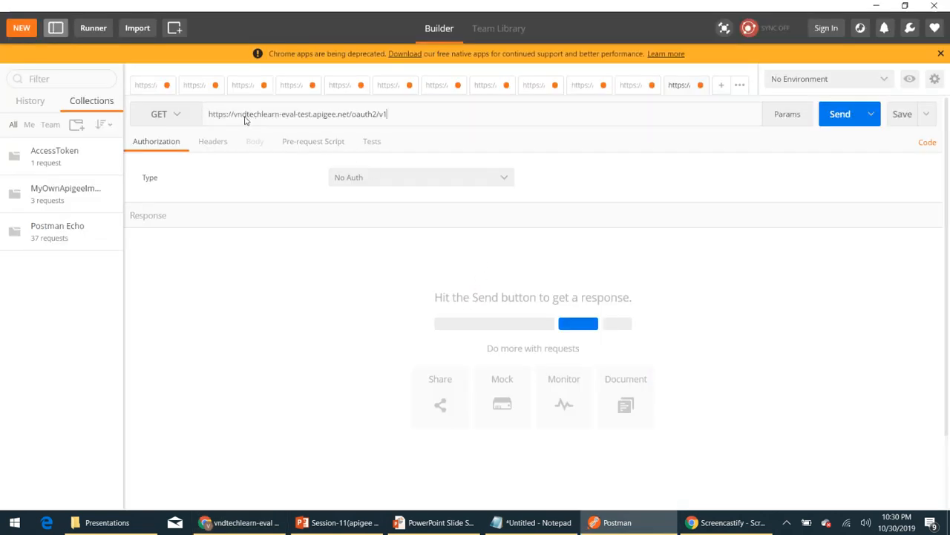
{"action": "type", "text": "/"}
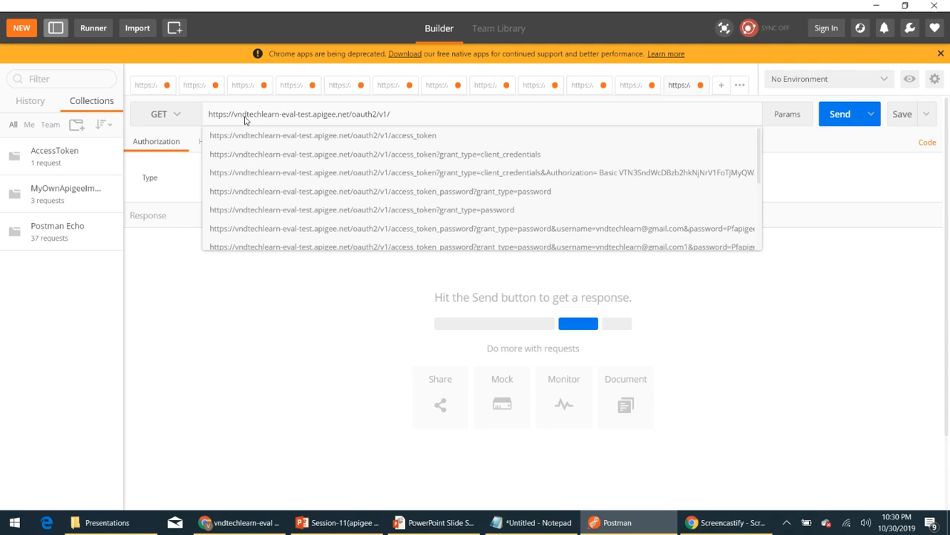
{"action": "key", "text": "Down"}
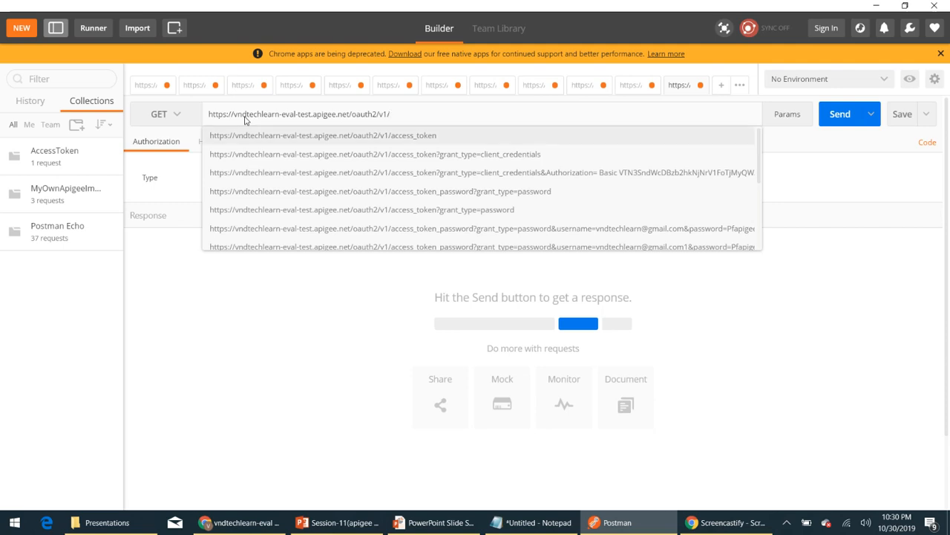
{"action": "left_click", "coordinate": [452, 154]}
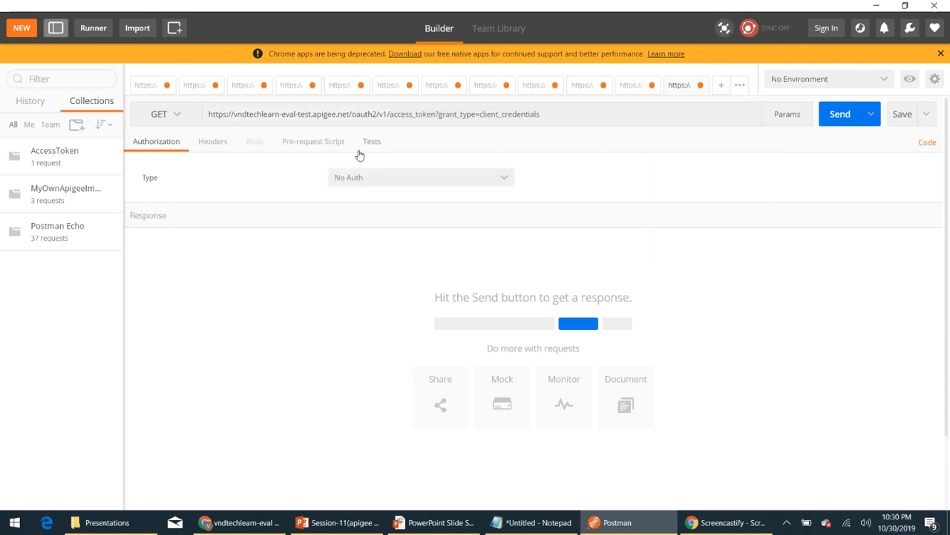
Add an Authorization request header and open its value for editing
{"action": "left_click", "coordinate": [213, 142]}
{"action": "left_click", "coordinate": [195, 181]}
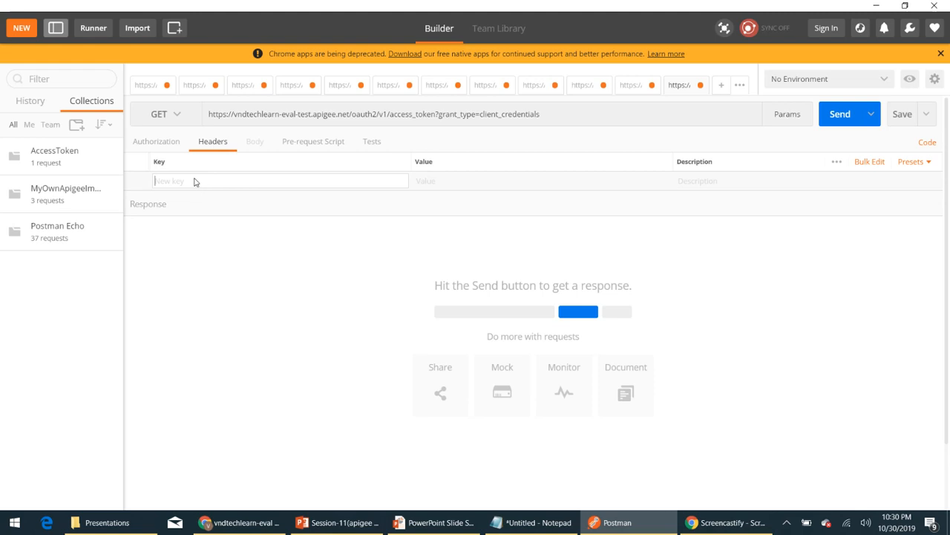
{"action": "type", "text": "Auth"}
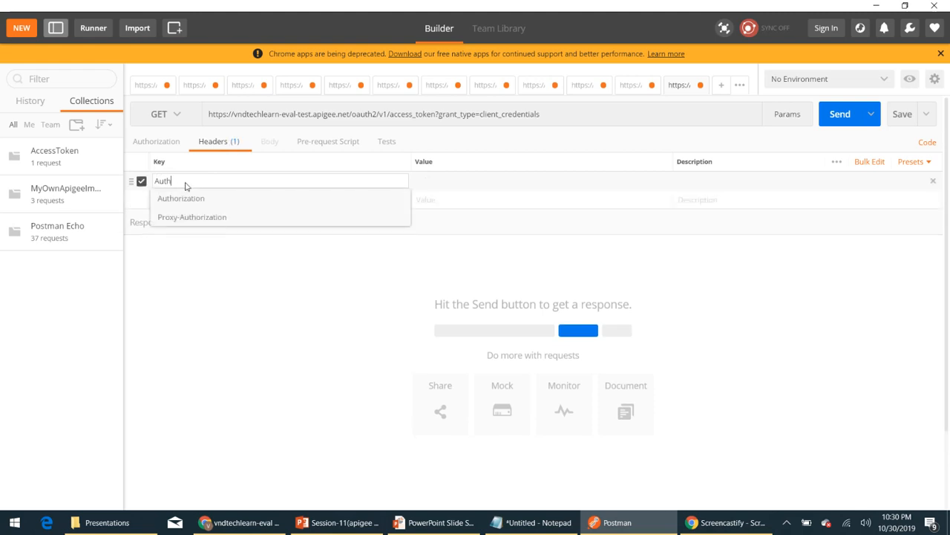
{"action": "left_click", "coordinate": [206, 199]}
{"action": "left_click", "coordinate": [442, 184]}
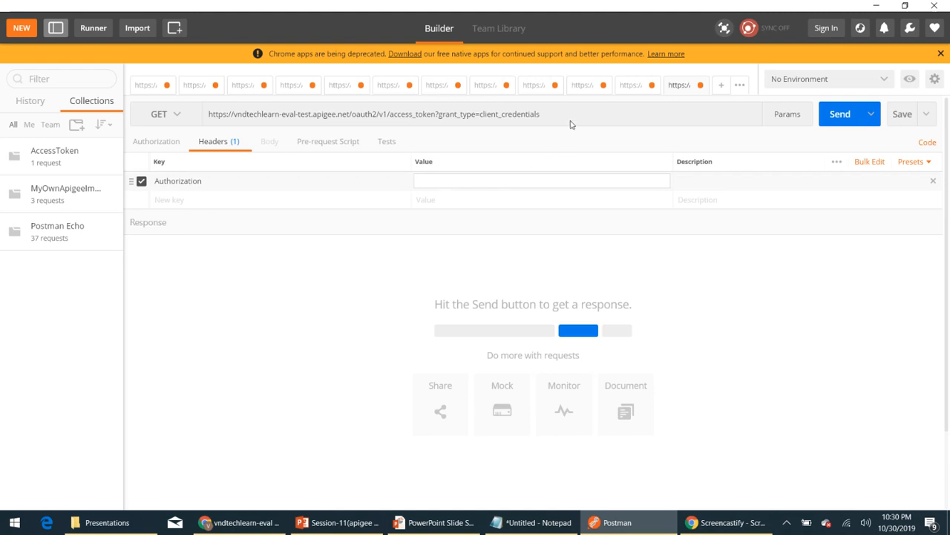
Copy the Basic authorization credentials from another request tab and paste them into the Authorization header value
{"action": "left_click", "coordinate": [579, 87]}
{"action": "triple_click", "coordinate": [479, 204]}
{"action": "key", "text": "ctrl+c"}
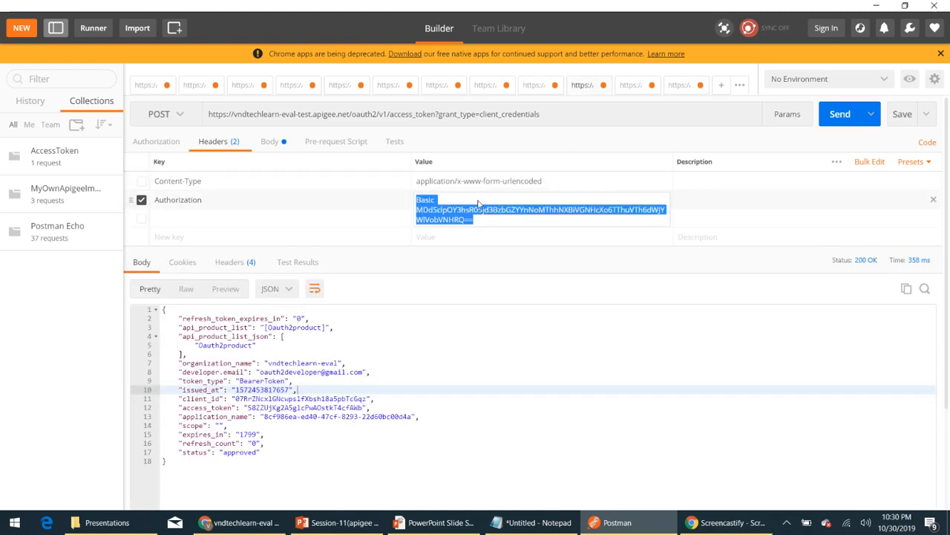
{"action": "left_click", "coordinate": [678, 87]}
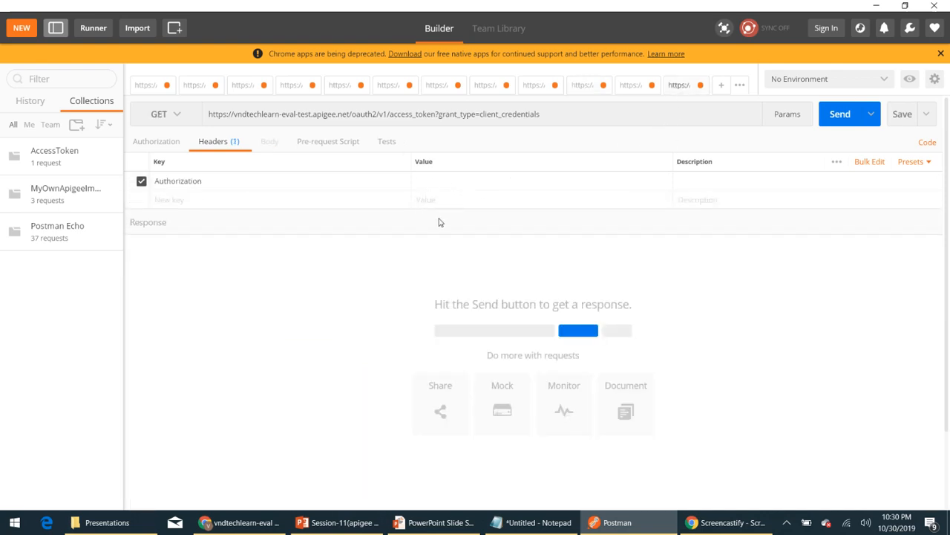
{"action": "left_click", "coordinate": [428, 182]}
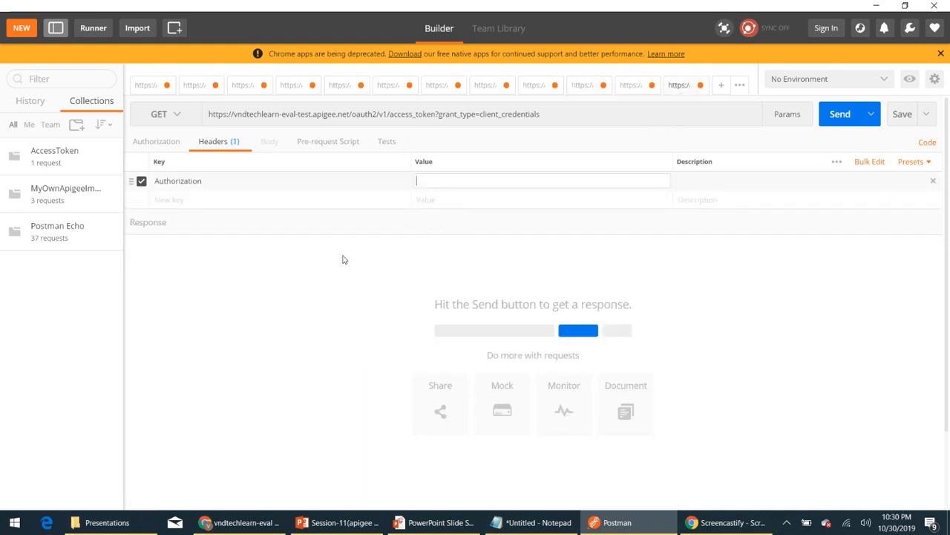
{"action": "key", "text": "ctrl+v"}
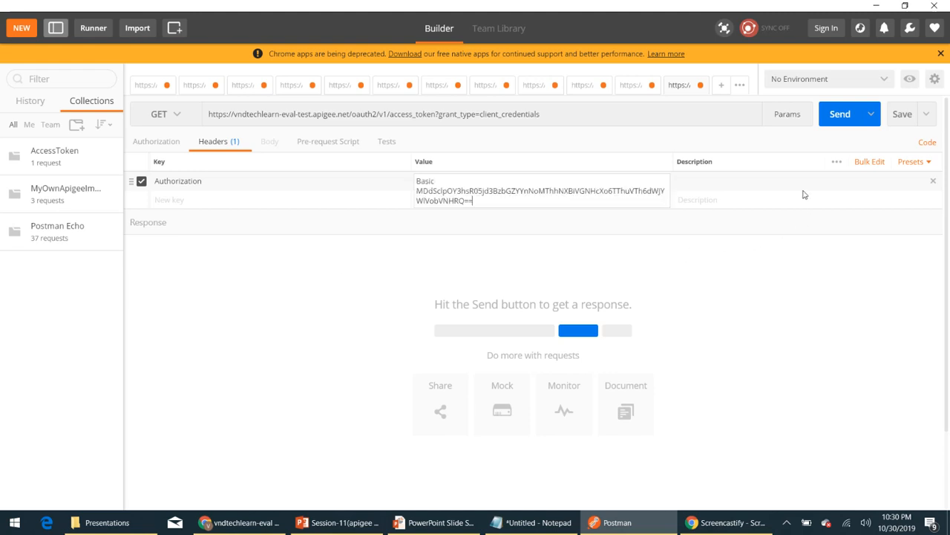
Send the token request, then switch the method to POST and send it again
{"action": "left_click", "coordinate": [841, 116]}
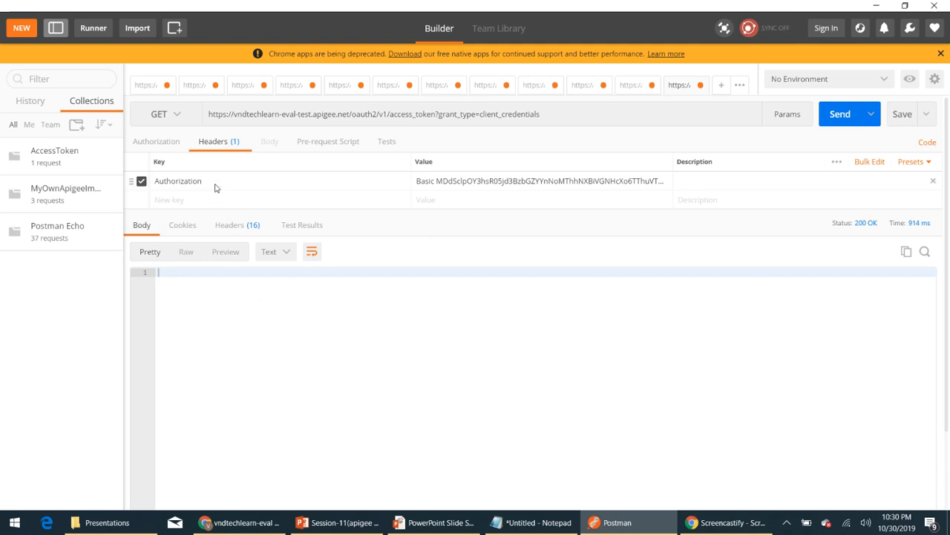
{"action": "left_click", "coordinate": [180, 116]}
{"action": "left_click", "coordinate": [165, 156]}
{"action": "left_click", "coordinate": [839, 114]}
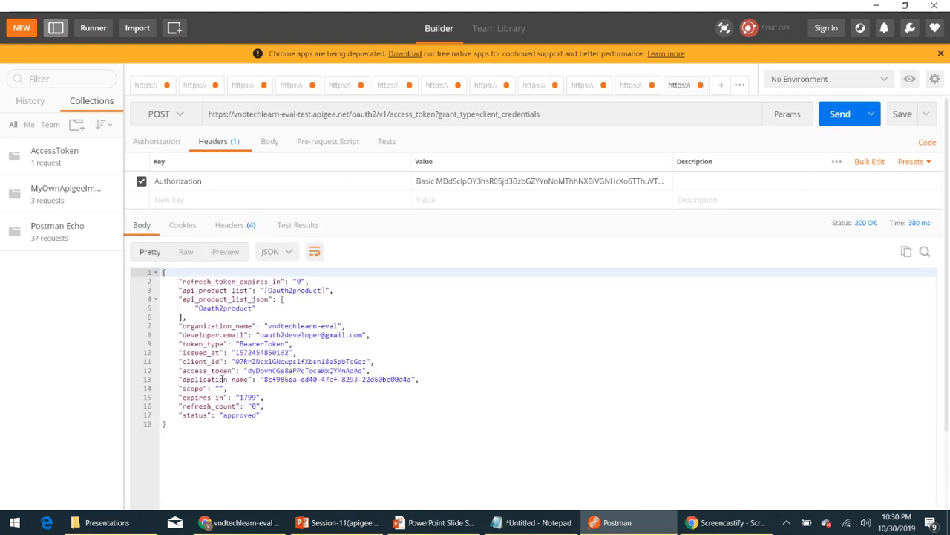
Examine the JSON token response, focusing on the scope field
{"action": "left_click_drag", "start_coordinate": [176, 424], "coordinate": [284, 235]}
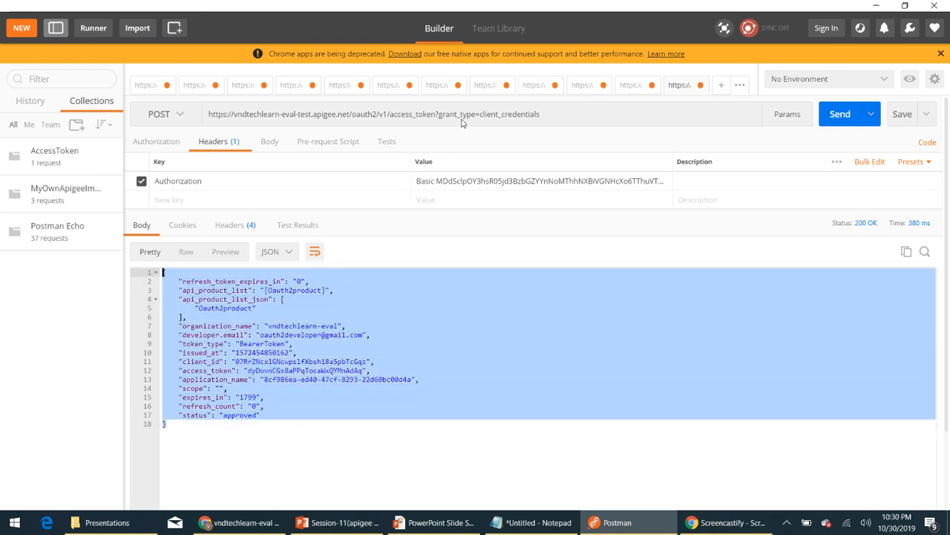
{"action": "left_click", "coordinate": [272, 391]}
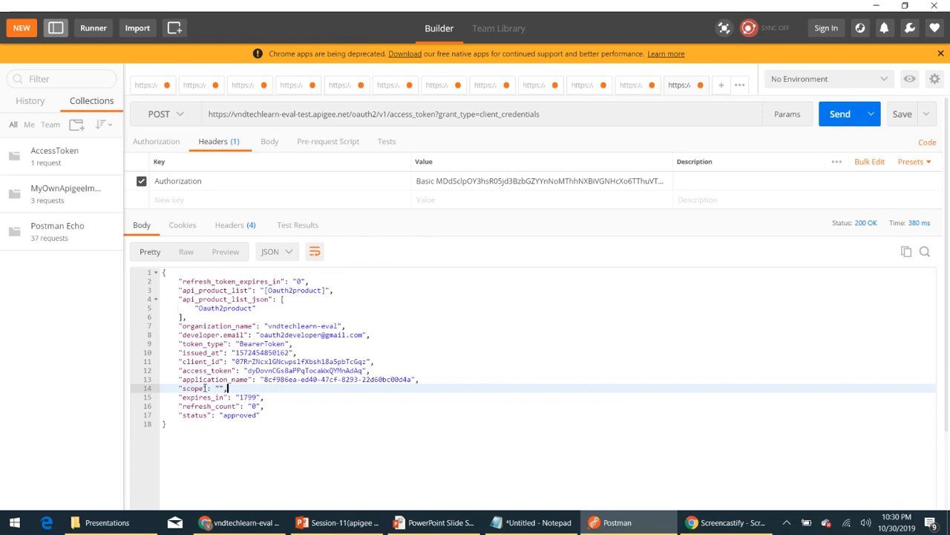
{"action": "left_click_drag", "start_coordinate": [242, 387], "coordinate": [162, 387]}
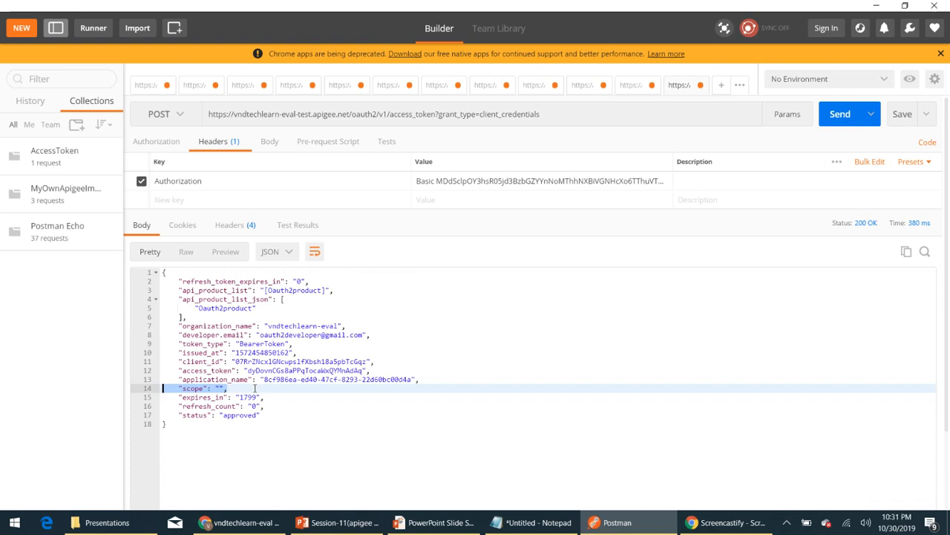
Open the Oauth2product API product from the published API products list
{"action": "key", "text": "alt+Tab"}
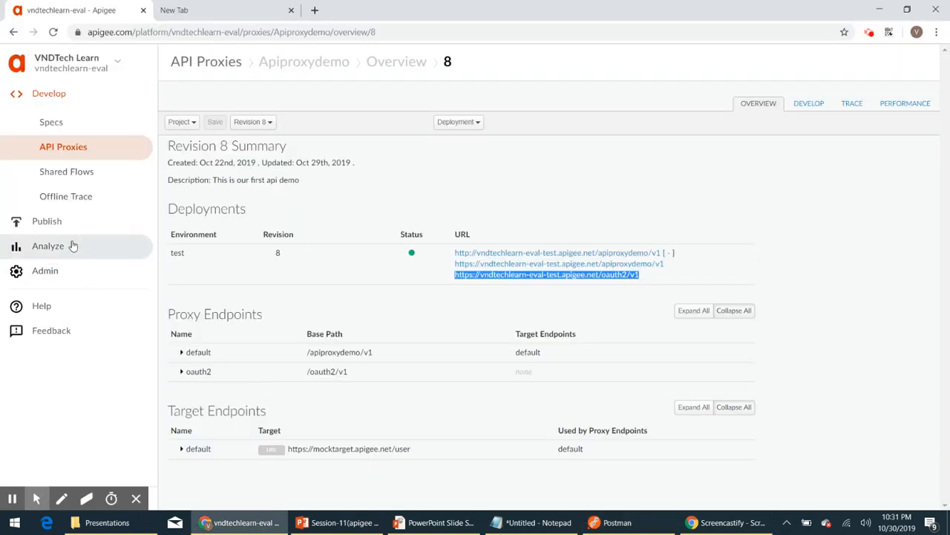
{"action": "left_click", "coordinate": [59, 221]}
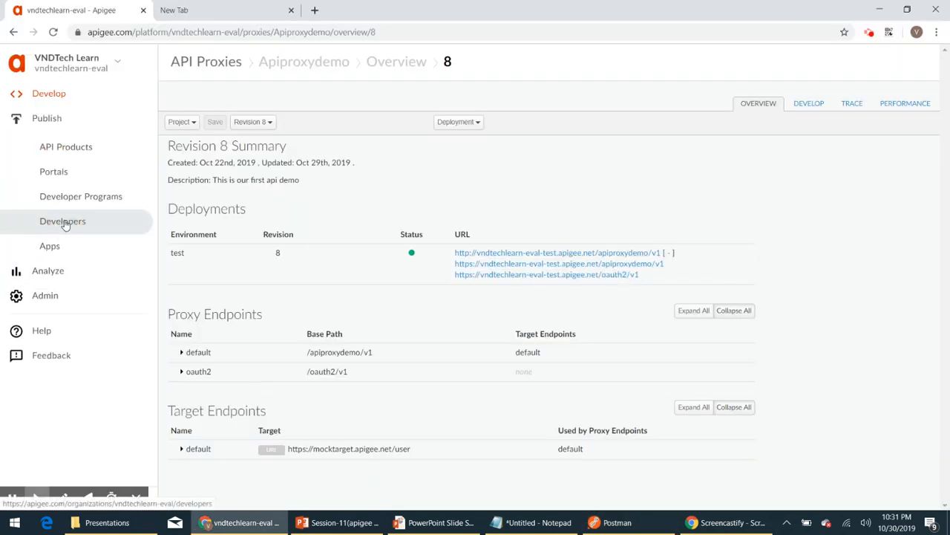
{"action": "left_click", "coordinate": [63, 152]}
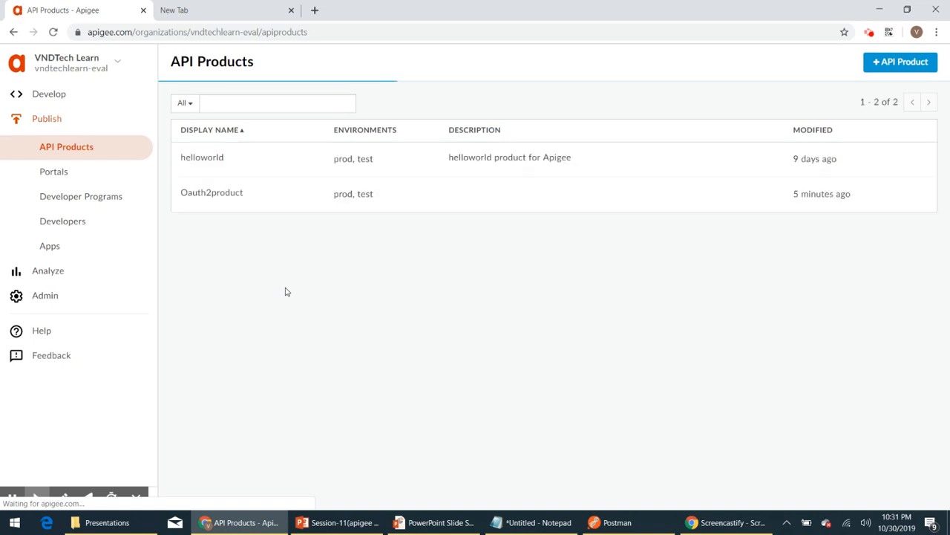
{"action": "left_click", "coordinate": [249, 197]}
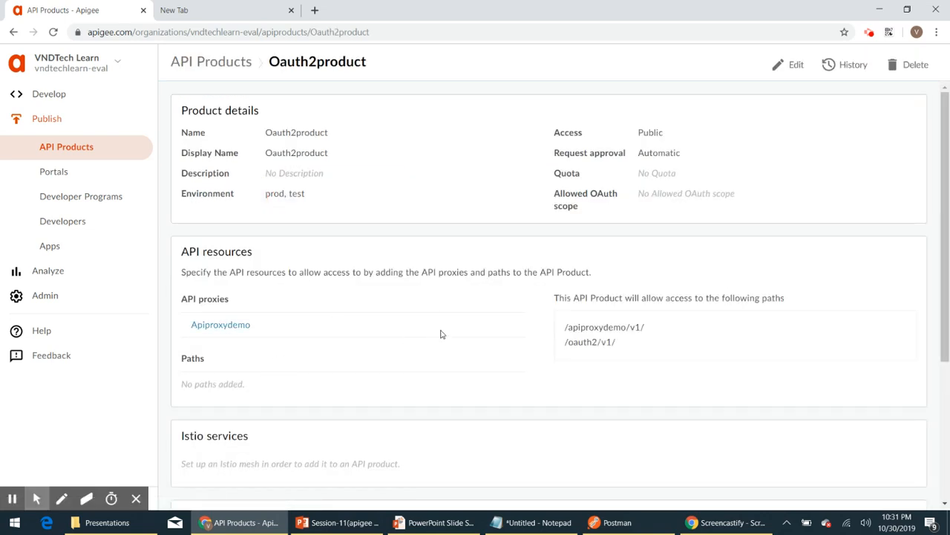
Examine the product's Allowed OAuth scope setting and compare it with the token response
{"action": "left_click_drag", "start_coordinate": [580, 208], "coordinate": [558, 208]}
{"action": "left_click", "coordinate": [551, 208]}
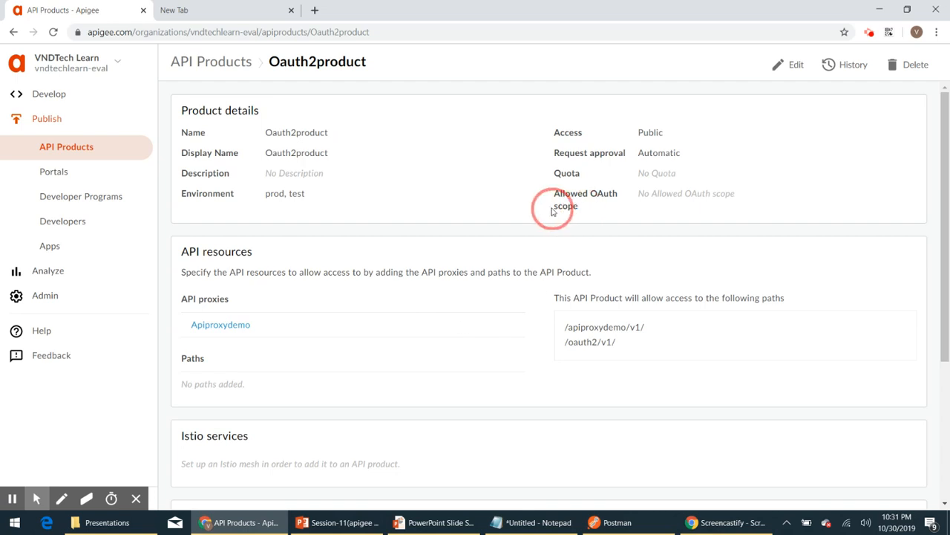
{"action": "double_click", "coordinate": [556, 208]}
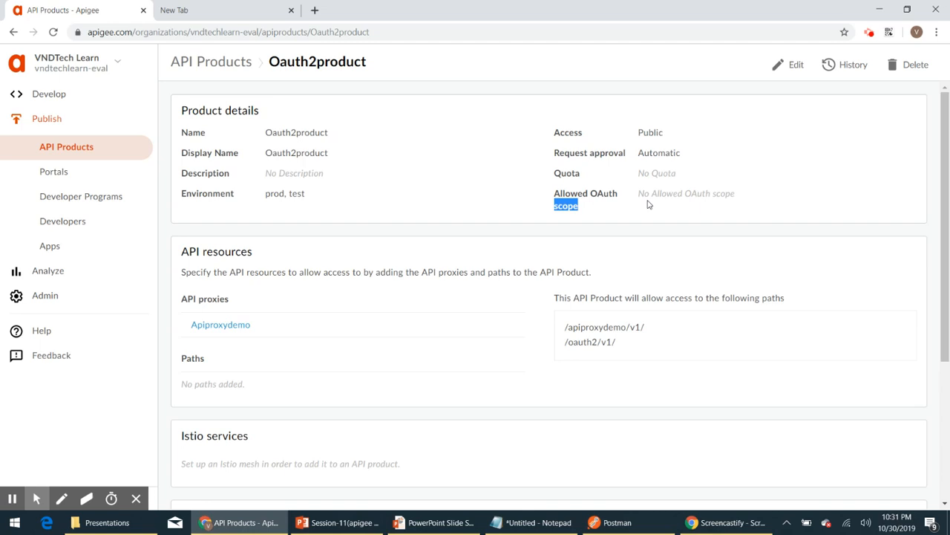
{"action": "left_click", "coordinate": [613, 522]}
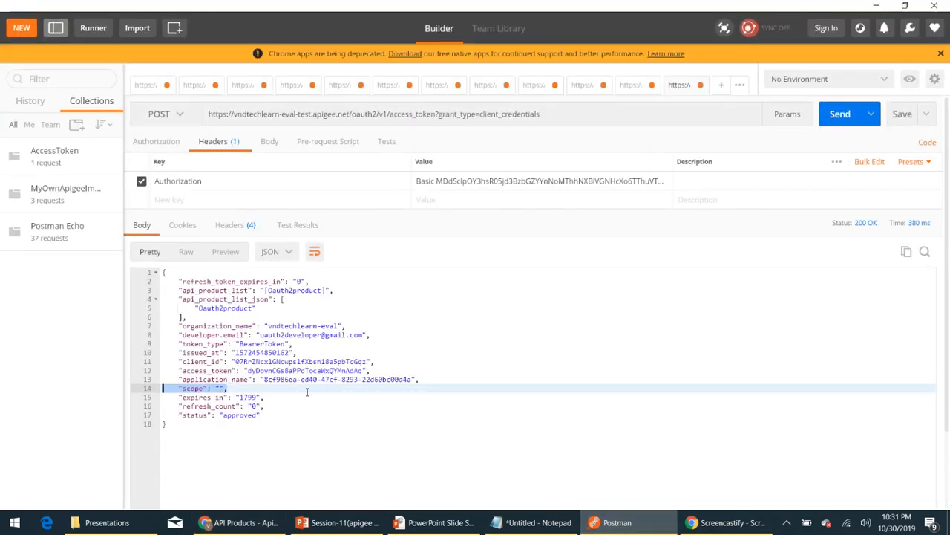
{"action": "key", "text": "alt+Tab"}
{"action": "left_click", "coordinate": [604, 217]}
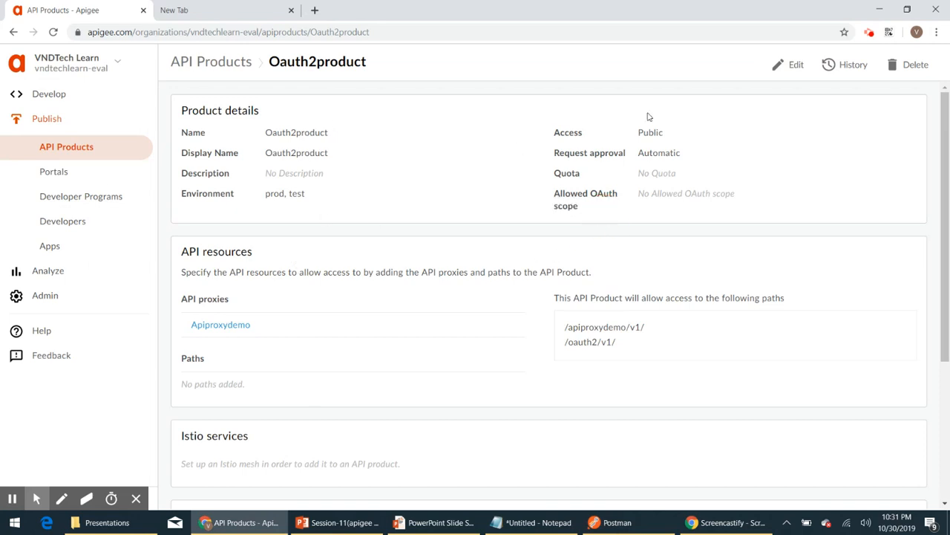
Edit the Oauth2product product, set its Allowed OAuth scope to Guest, Customer, Admin, and save
{"action": "left_click", "coordinate": [793, 67]}
{"action": "left_click", "coordinate": [621, 302]}
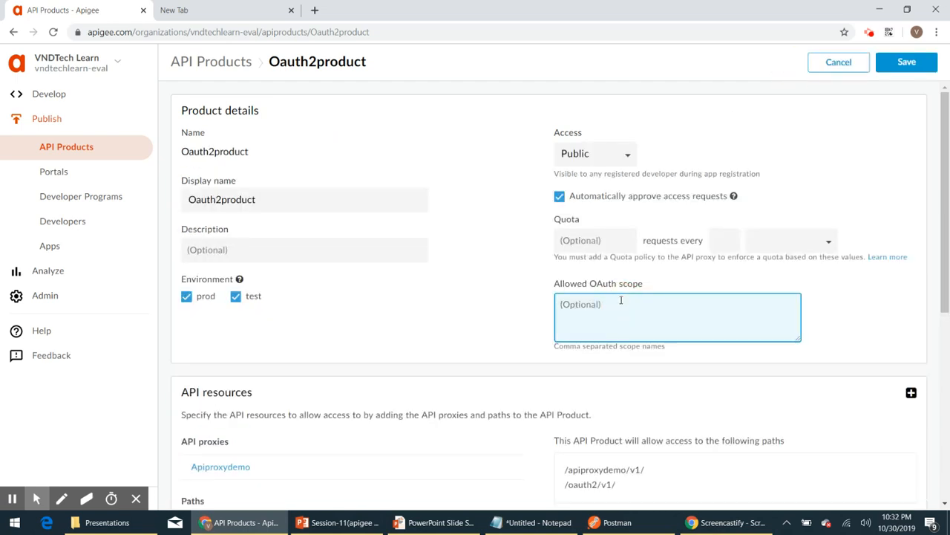
{"action": "type", "text": "Guses"}
{"action": "key", "text": "BackSpace"}
{"action": "key", "text": "BackSpace"}
{"action": "type", "text": "est, Customer, Admin"}
{"action": "left_click", "coordinate": [906, 62]}
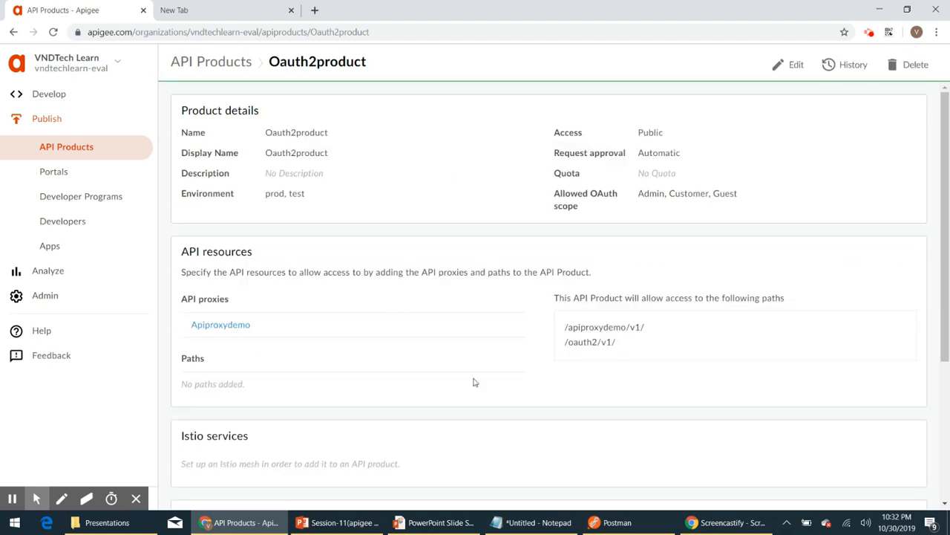
Resend the POST client-credentials token request in Postman
{"action": "left_click", "coordinate": [628, 522]}
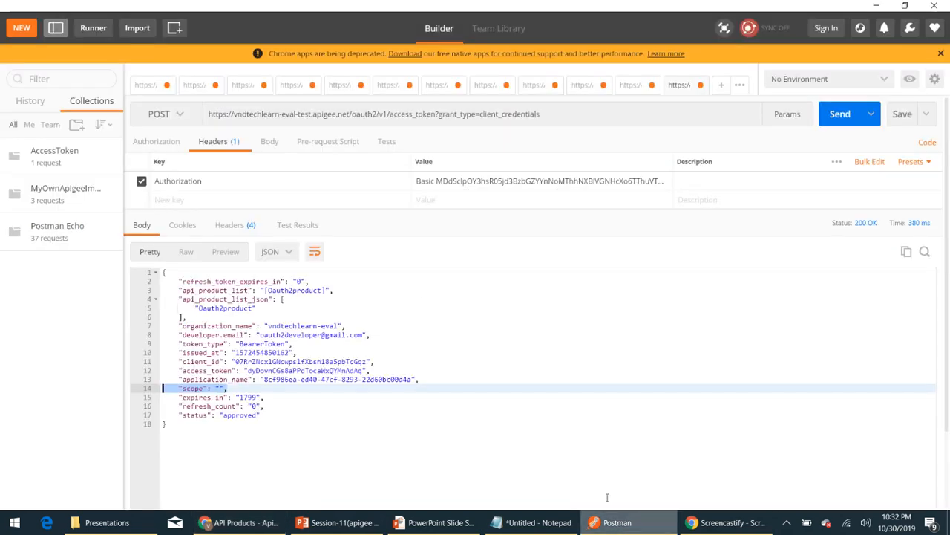
{"action": "left_click", "coordinate": [282, 415]}
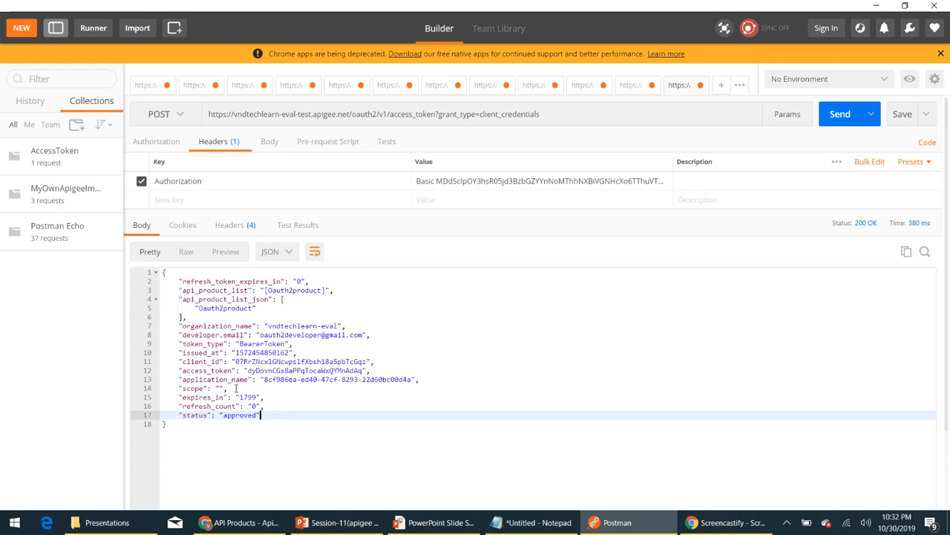
{"action": "left_click", "coordinate": [840, 117]}
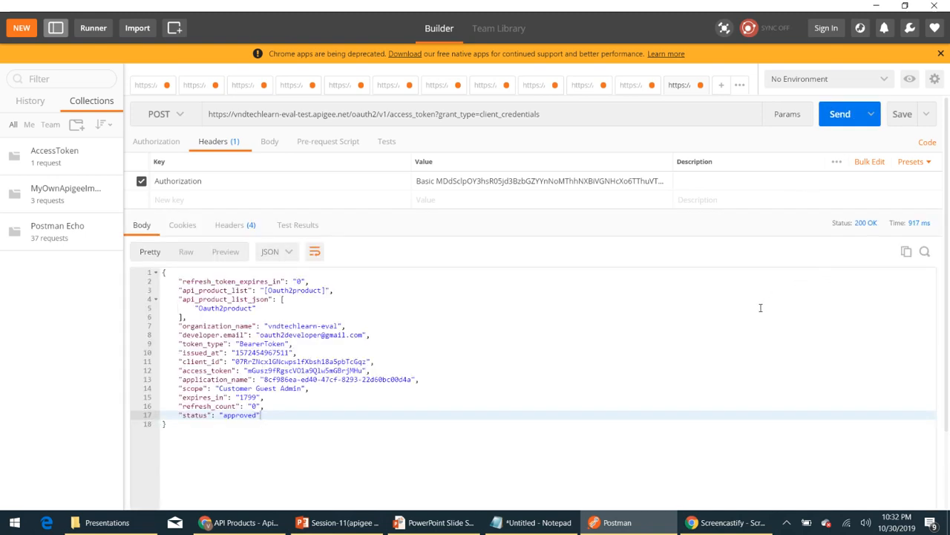
Examine the scope value in the new token response
{"action": "left_click_drag", "start_coordinate": [176, 388], "coordinate": [324, 392]}
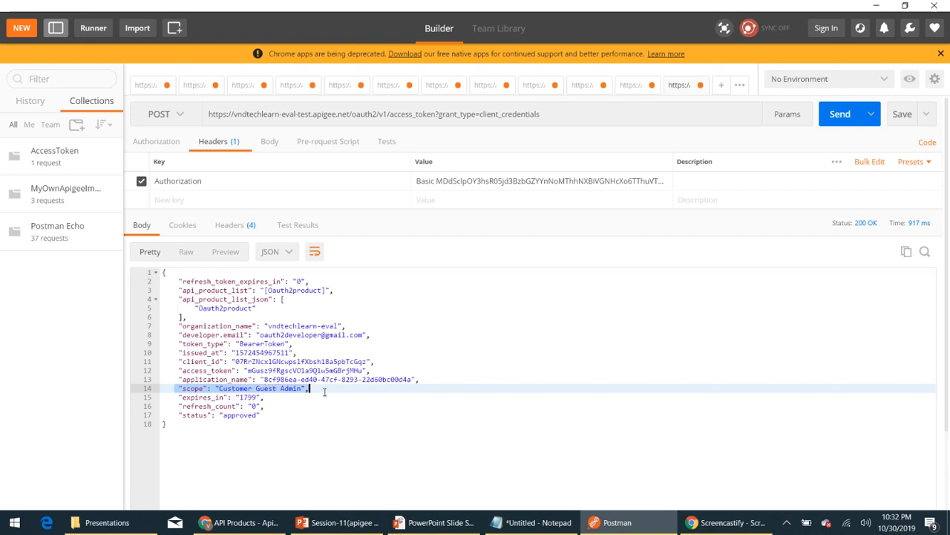
{"action": "left_click", "coordinate": [551, 337]}
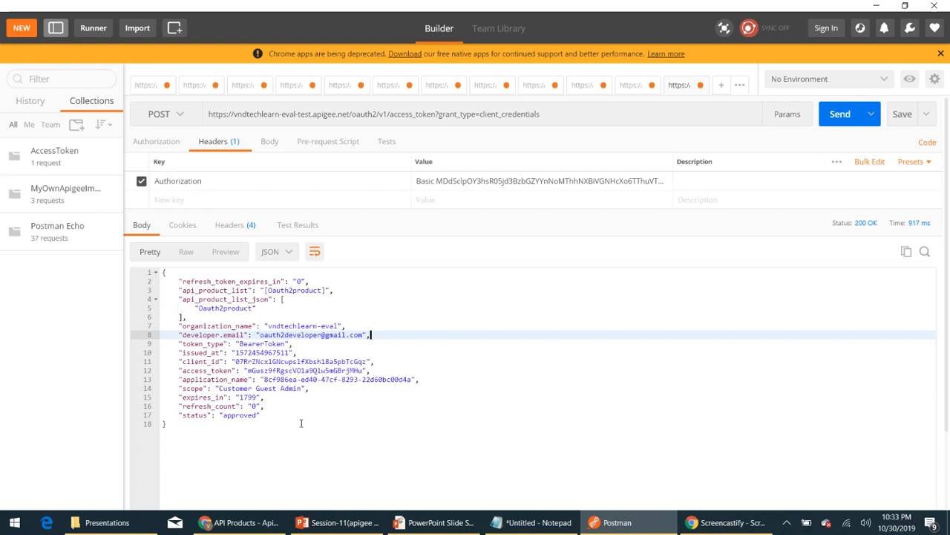
{"action": "double_click", "coordinate": [234, 388]}
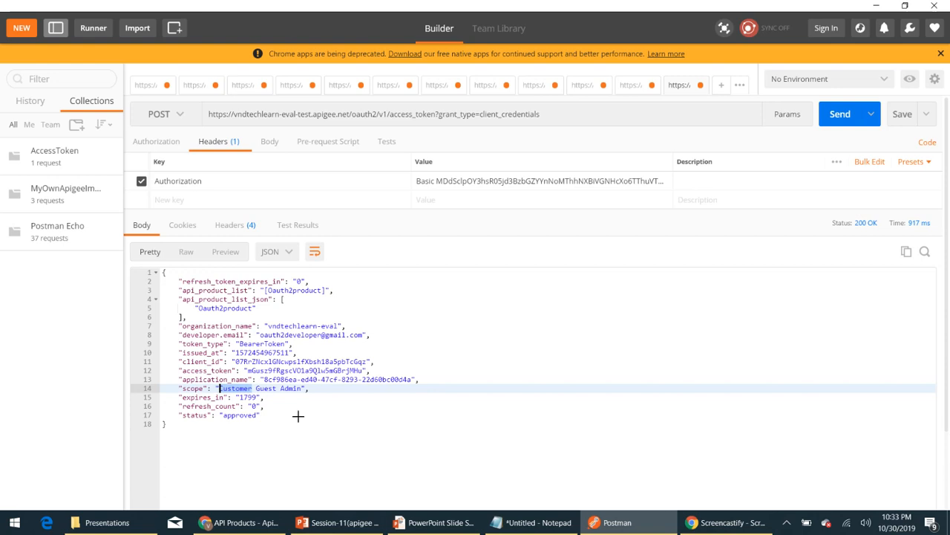
Open the Apiproxydemo proxy's Oauth-v2-GenerateAccessToken policy and add a Scope element after SupportedGrantTypes
{"action": "key", "text": "alt+Tab"}
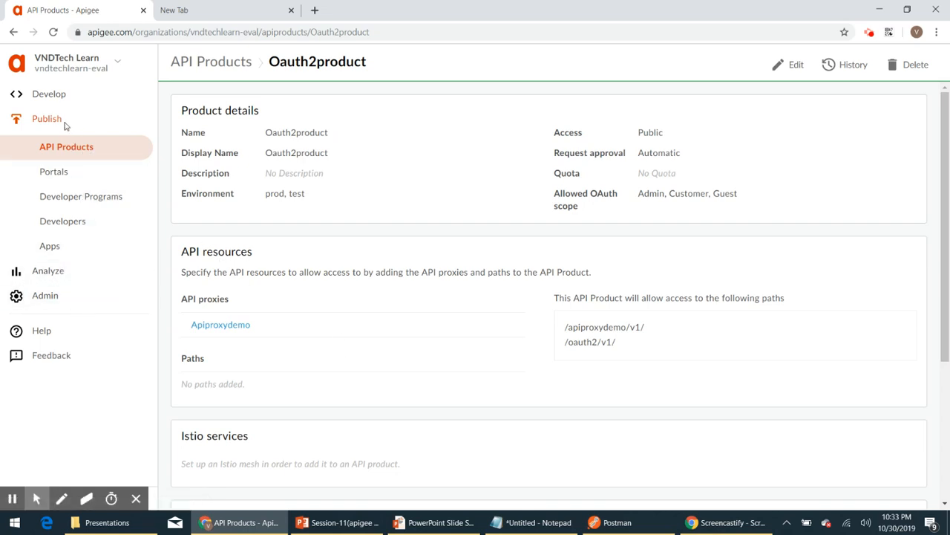
{"action": "left_click", "coordinate": [57, 96]}
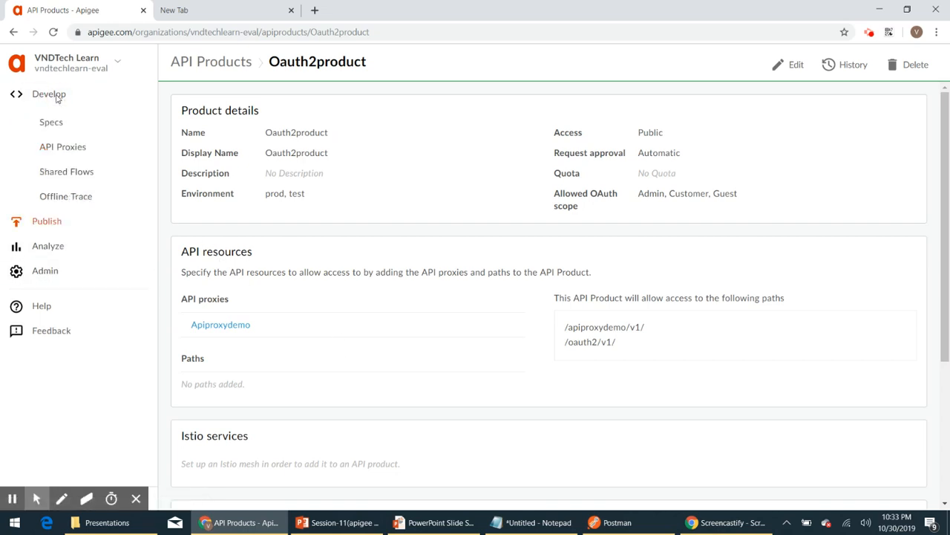
{"action": "left_click", "coordinate": [64, 151]}
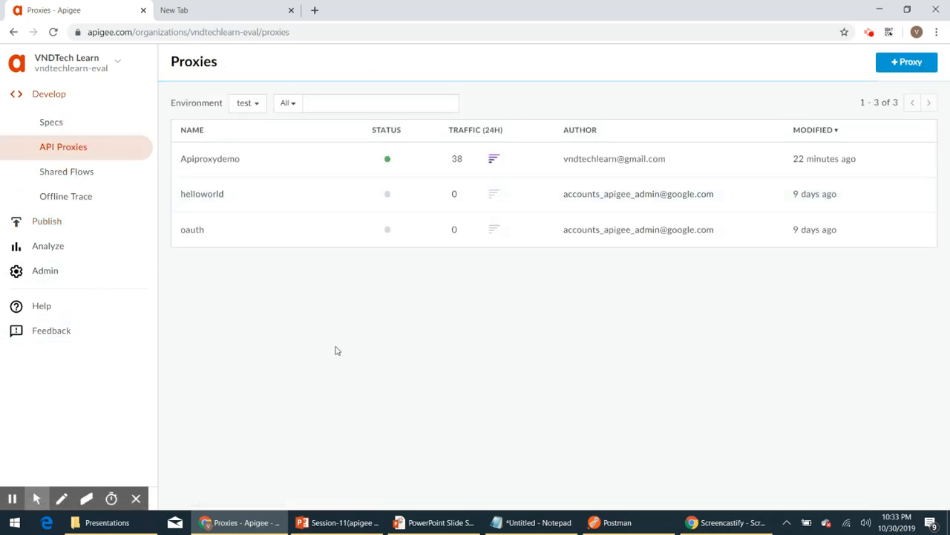
{"action": "left_click", "coordinate": [278, 168]}
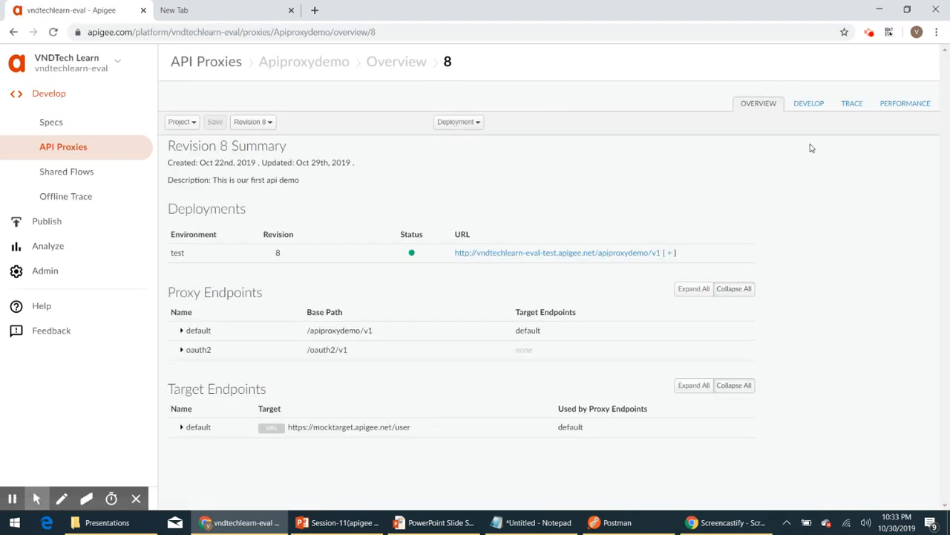
{"action": "left_click", "coordinate": [808, 104]}
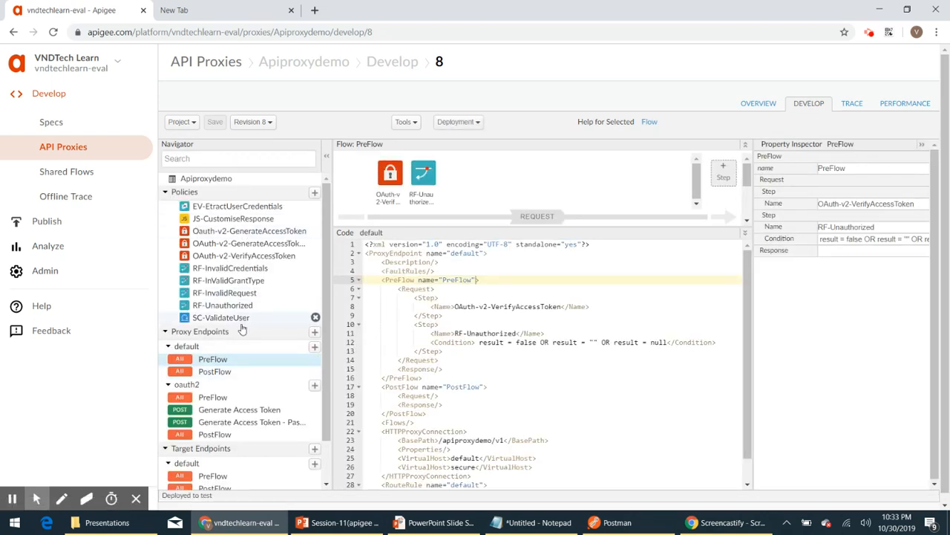
{"action": "left_click", "coordinate": [249, 231]}
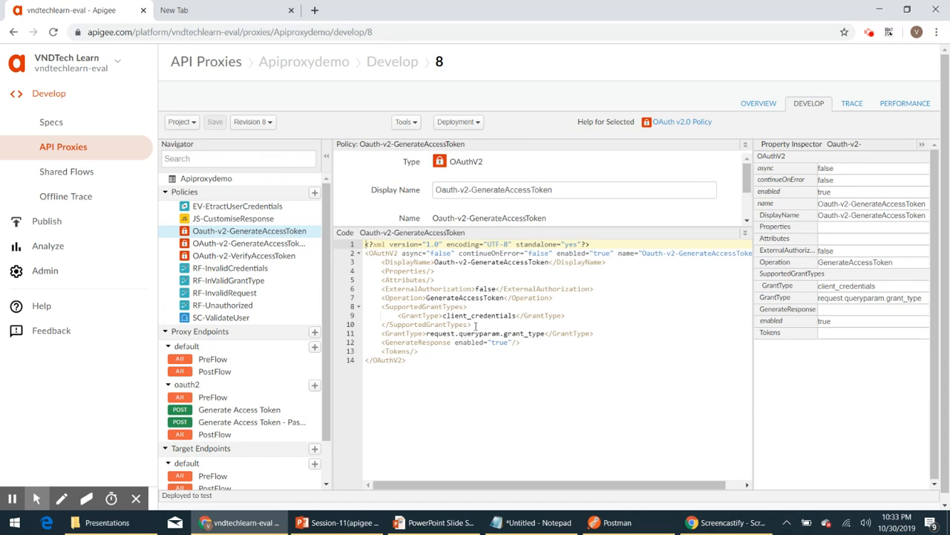
{"action": "left_click", "coordinate": [476, 324]}
{"action": "key", "text": "Return"}
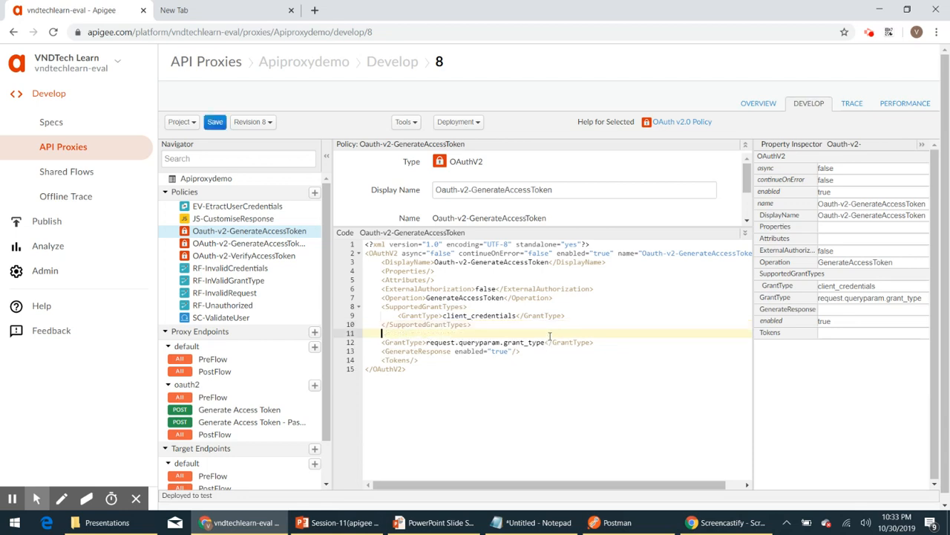
{"action": "type", "text": "<"}
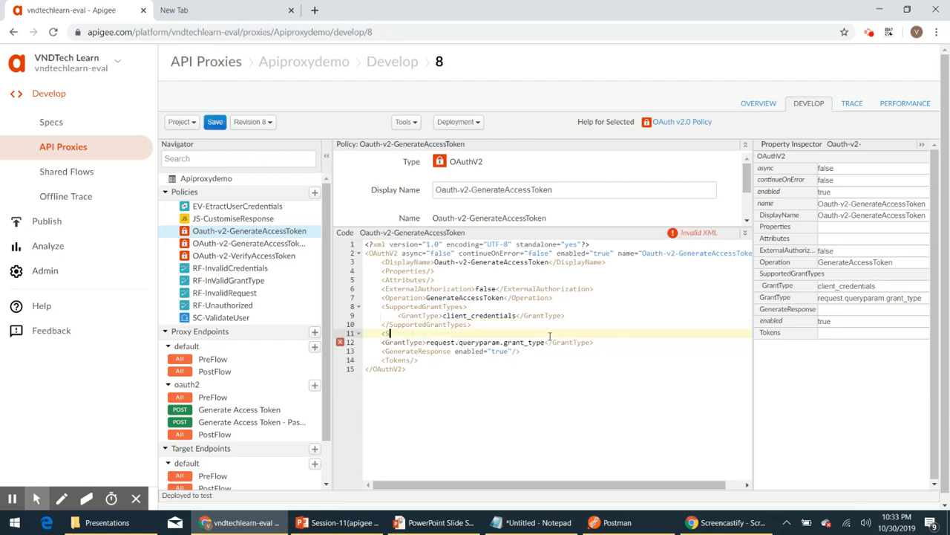
{"action": "type", "text": "Scope></Scope>"}
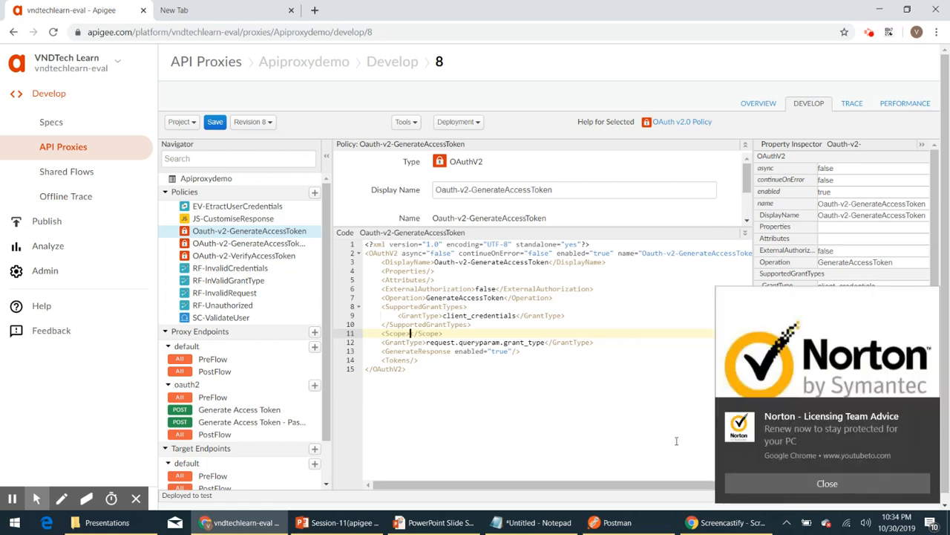
Set the Scope element's value to request.queryparam.scope
{"action": "left_click", "coordinate": [813, 484]}
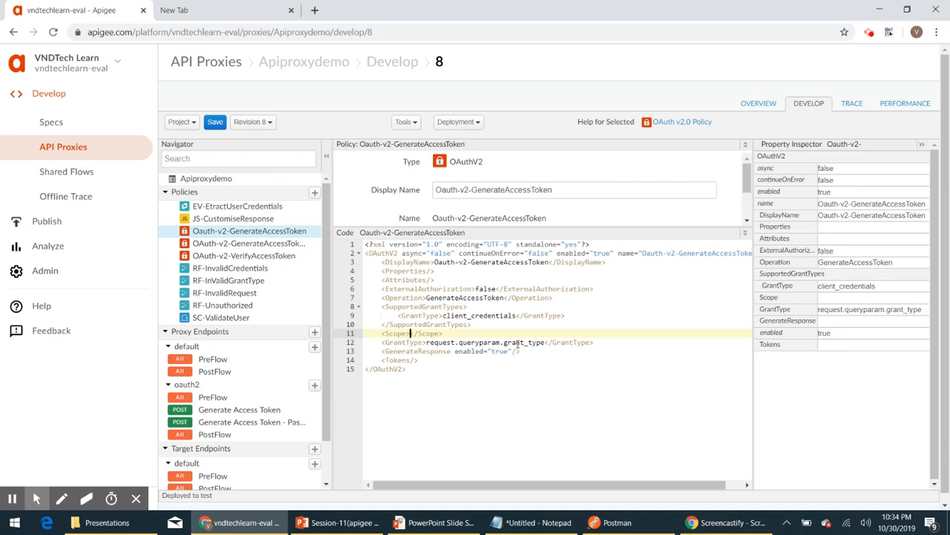
{"action": "left_click", "coordinate": [434, 342]}
{"action": "left_click_drag", "start_coordinate": [435, 343], "coordinate": [502, 344]}
{"action": "key", "text": "ctrl+c"}
{"action": "left_click", "coordinate": [411, 333]}
{"action": "key", "text": "ctrl+v"}
{"action": "type", "text": "."}
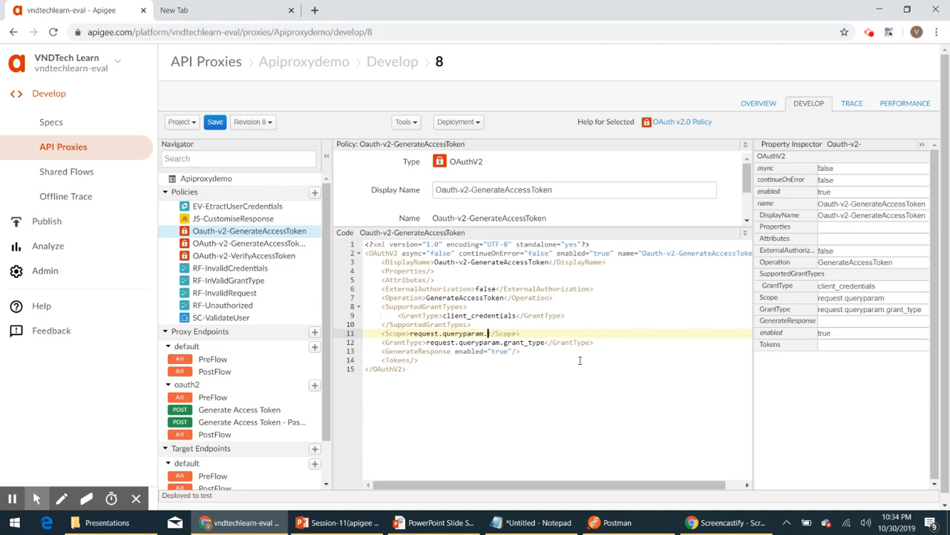
{"action": "type", "text": "scope"}
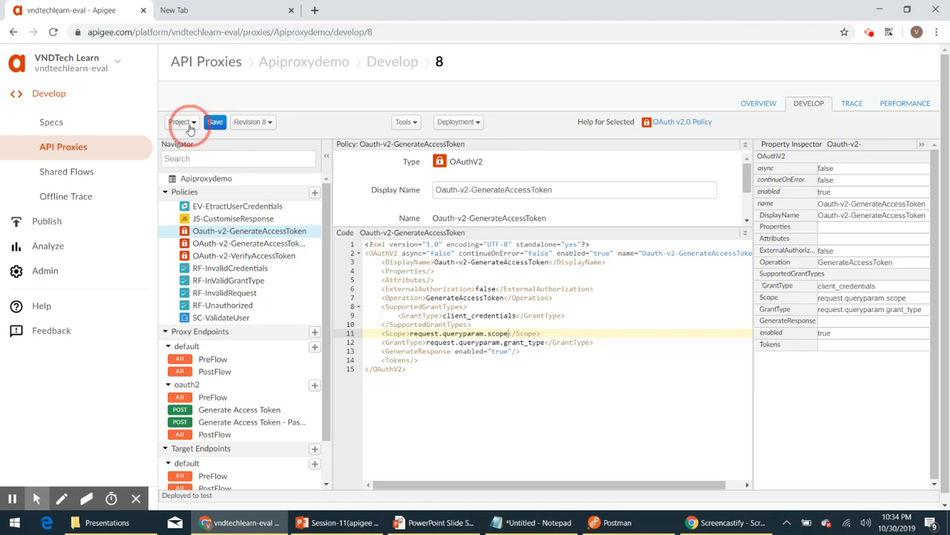
Save the proxy as a new revision
{"action": "left_click", "coordinate": [189, 122]}
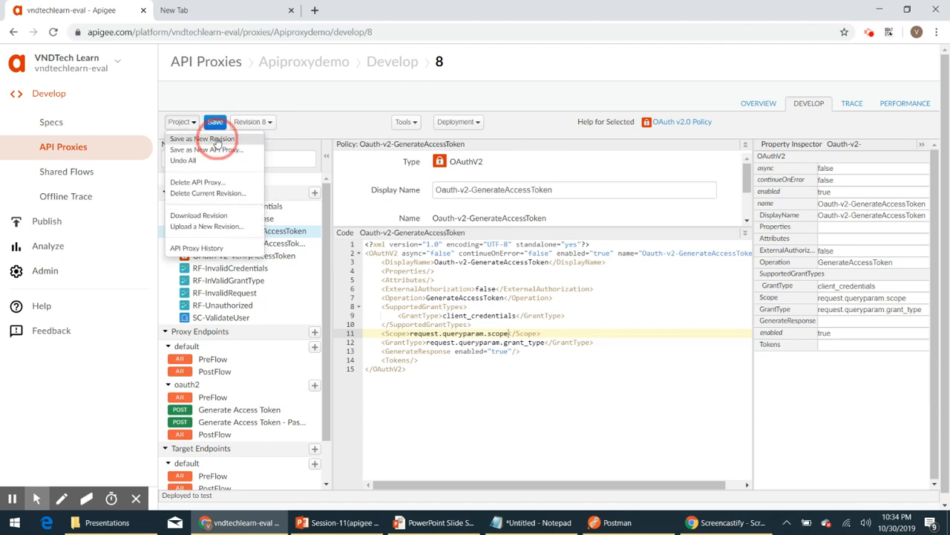
{"action": "left_click", "coordinate": [202, 140]}
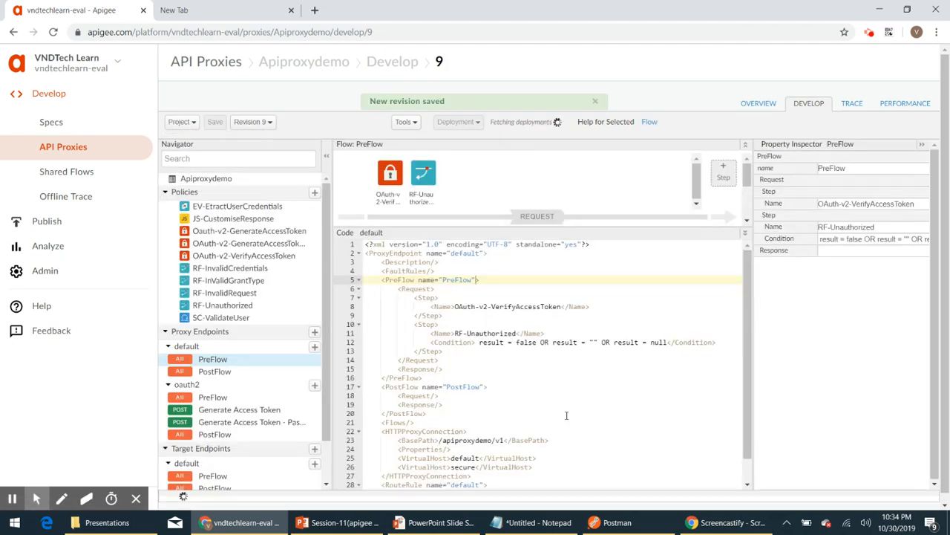
{"action": "left_click", "coordinate": [260, 122]}
{"action": "left_click", "coordinate": [269, 125]}
Deploy revision 9 of the proxy to the test environment
{"action": "left_click", "coordinate": [476, 125]}
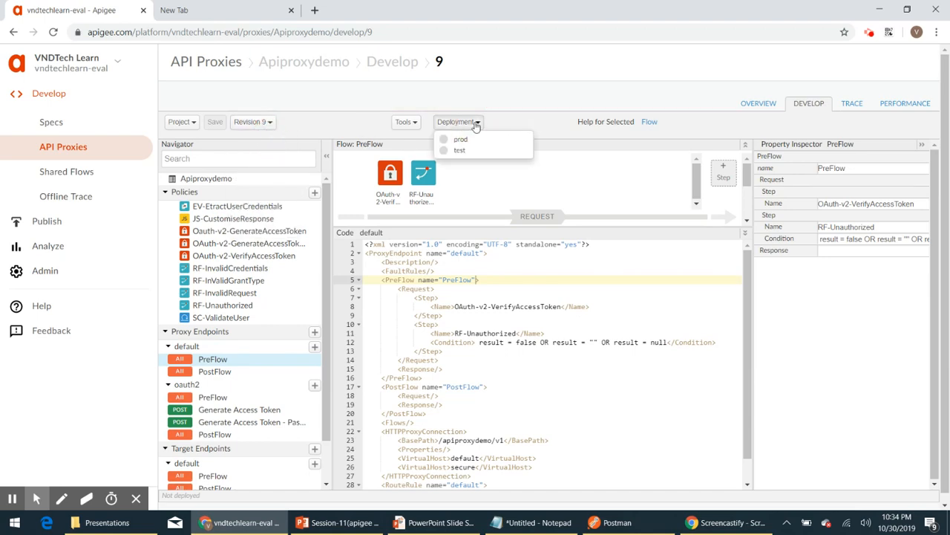
{"action": "left_click", "coordinate": [486, 150]}
{"action": "left_click", "coordinate": [643, 171]}
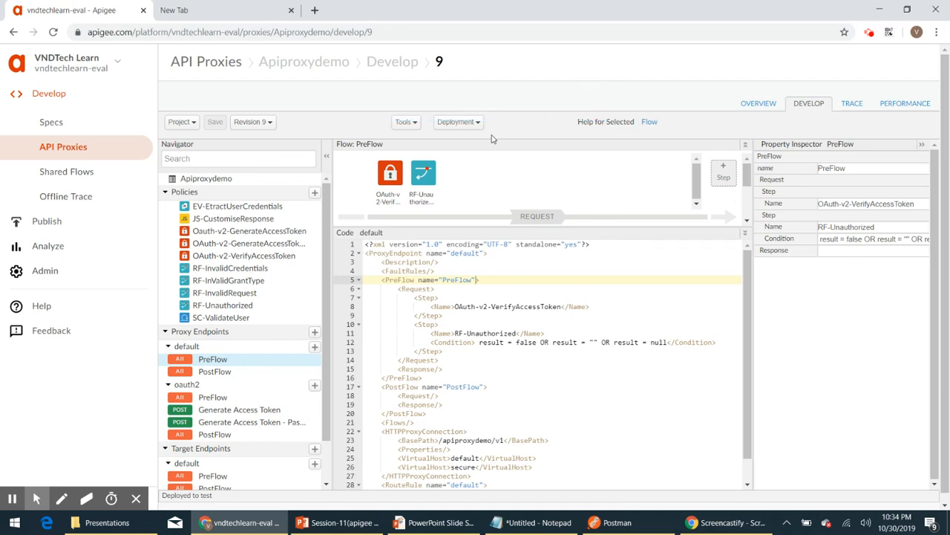
{"action": "left_click", "coordinate": [473, 121]}
{"action": "left_click", "coordinate": [547, 84]}
Append scope=Admin to the token request URL in Postman, send it, and check the returned scope
{"action": "left_click", "coordinate": [595, 524]}
{"action": "left_click", "coordinate": [560, 116]}
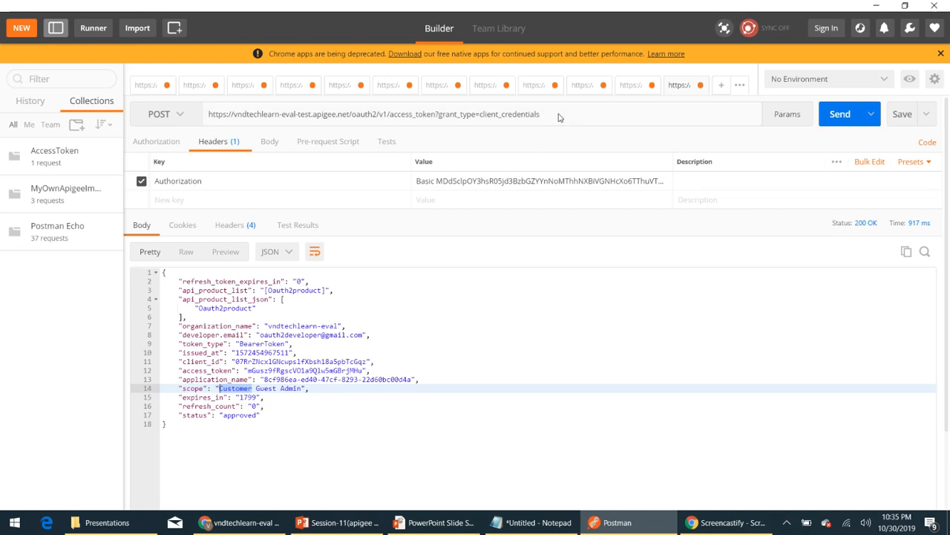
{"action": "type", "text": "&"}
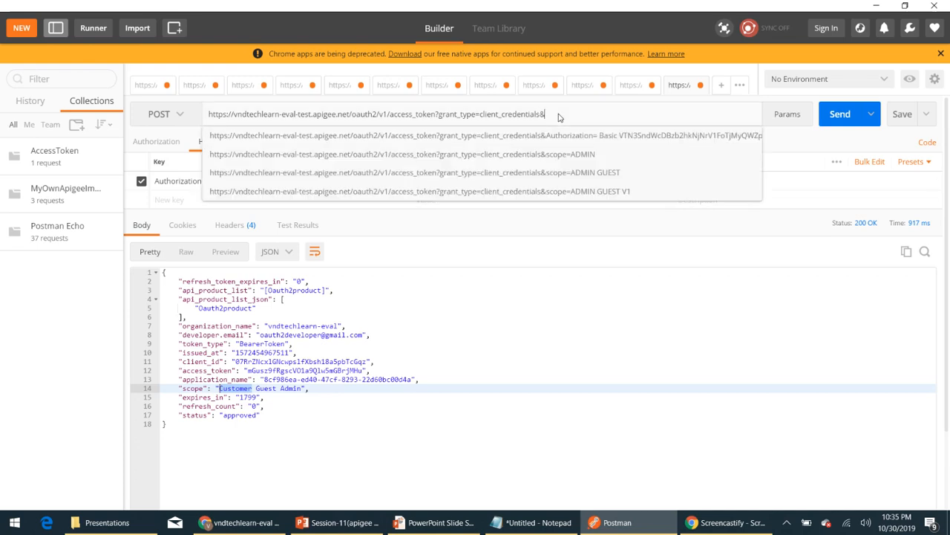
{"action": "type", "text": "scope="}
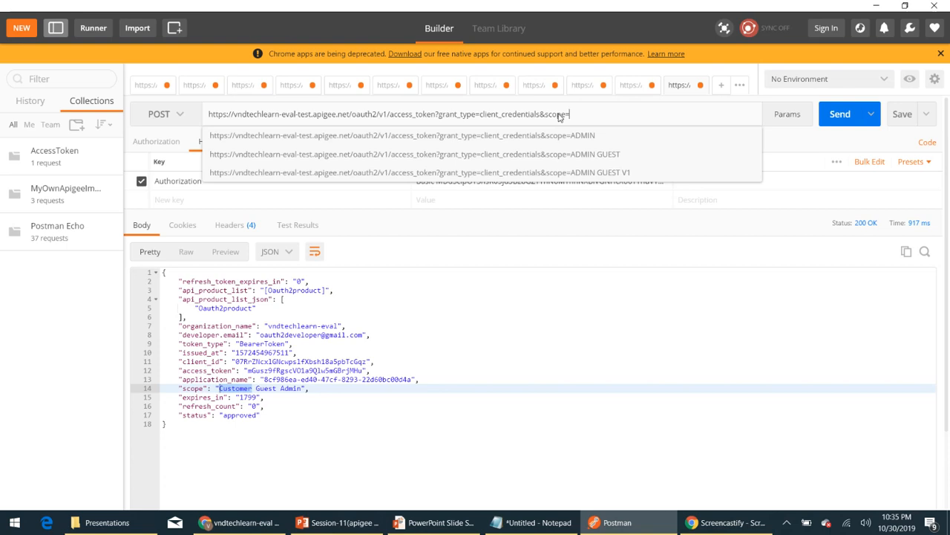
{"action": "type", "text": "Admin"}
{"action": "left_click", "coordinate": [696, 308]}
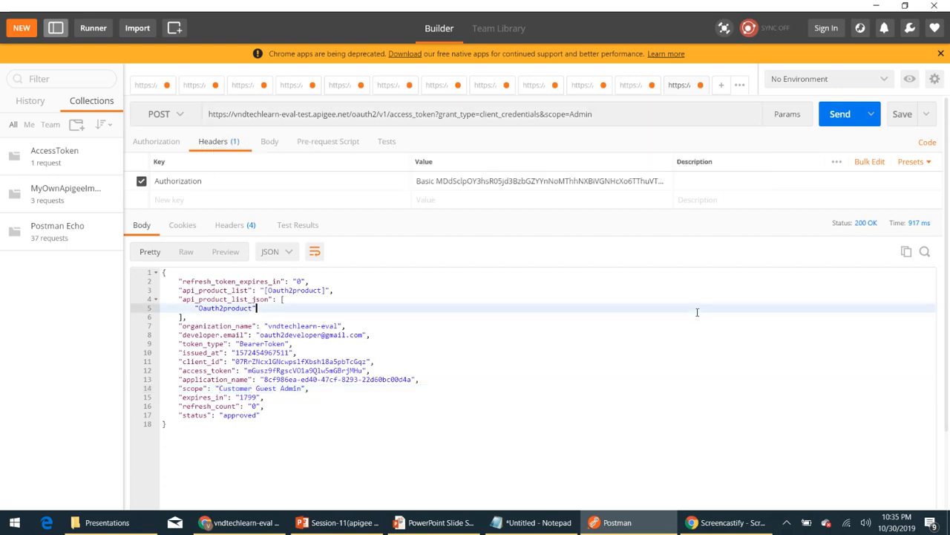
{"action": "left_click", "coordinate": [839, 115]}
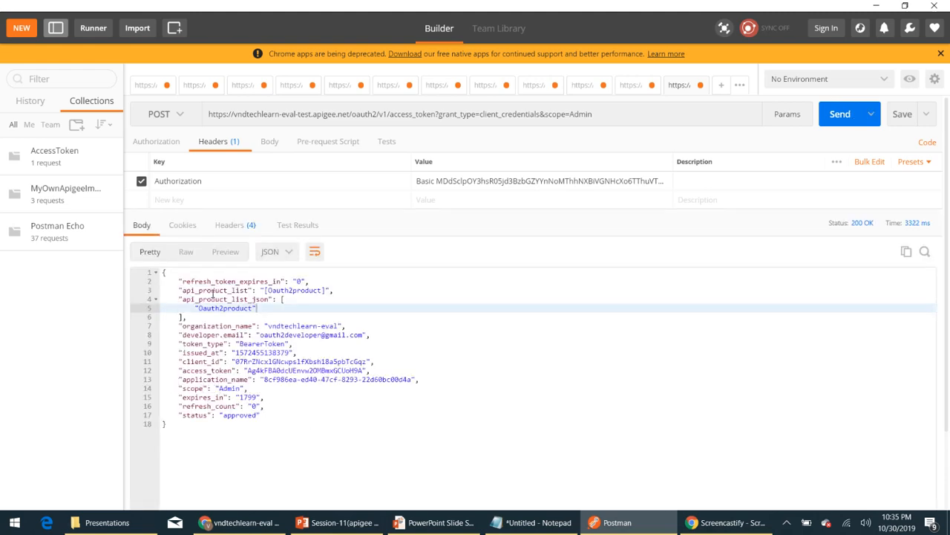
{"action": "left_click_drag", "start_coordinate": [178, 388], "coordinate": [267, 386]}
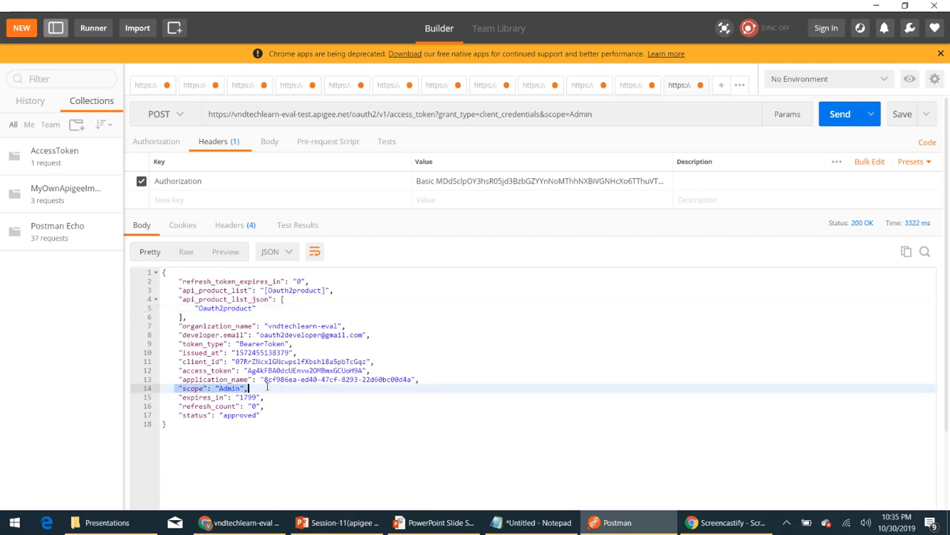
{"action": "left_click", "coordinate": [314, 424]}
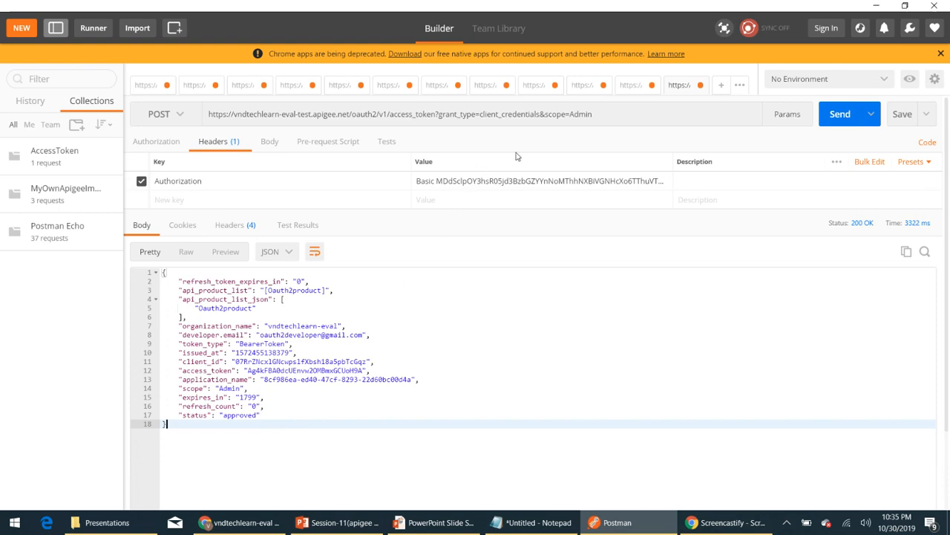
Change the URL's scope parameter to Admin Guest and resend the token request
{"action": "left_click", "coordinate": [610, 116]}
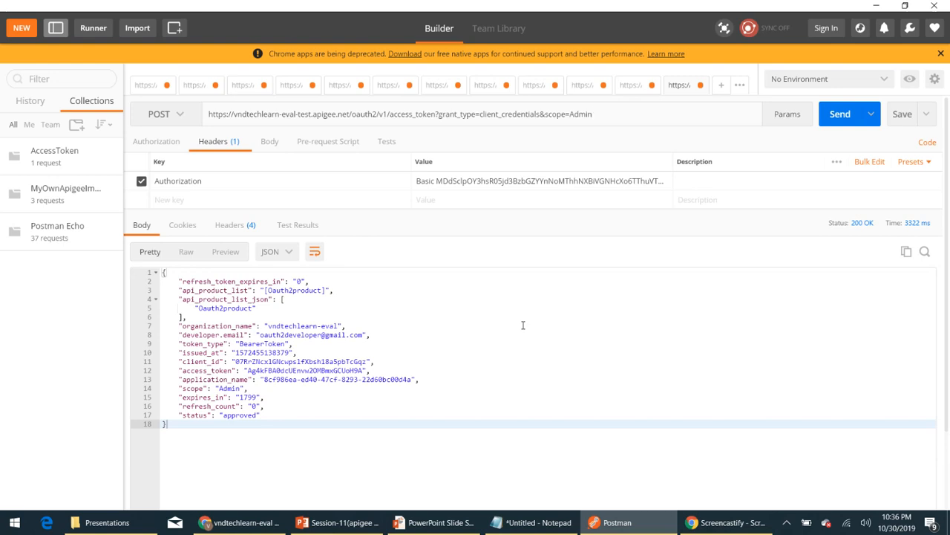
{"action": "type", "text": "Guest"}
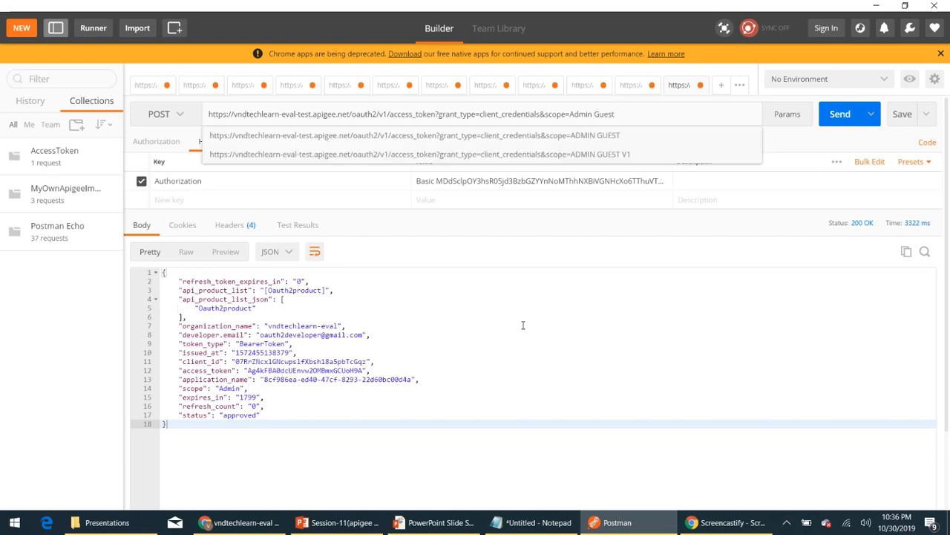
{"action": "left_click", "coordinate": [526, 303]}
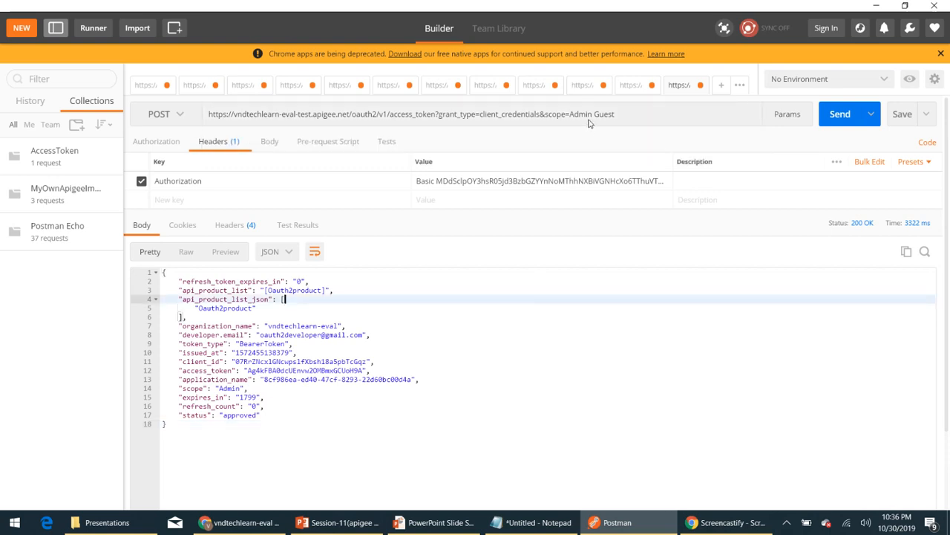
{"action": "left_click", "coordinate": [836, 113]}
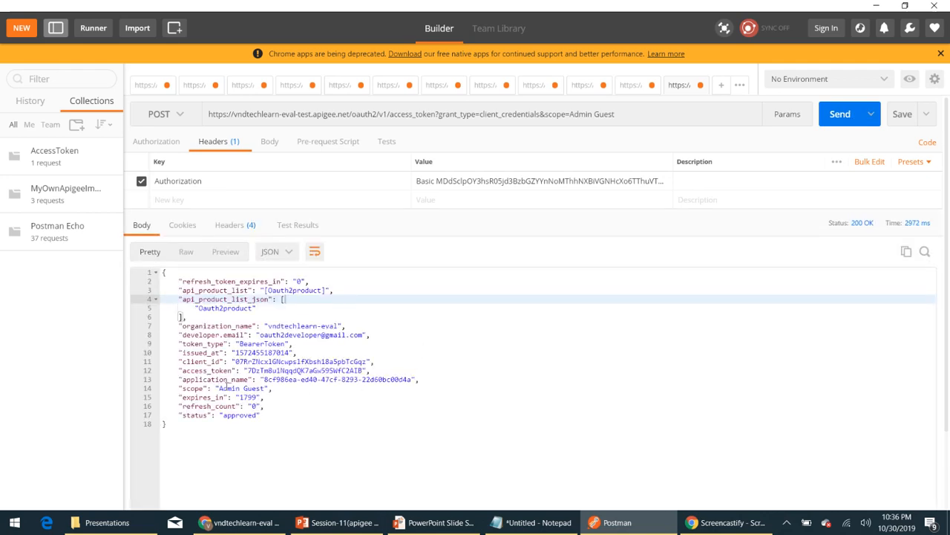
Append Adminstrator to the scope parameter in the token request URL and send the request again
{"action": "left_click_drag", "start_coordinate": [172, 387], "coordinate": [288, 387]}
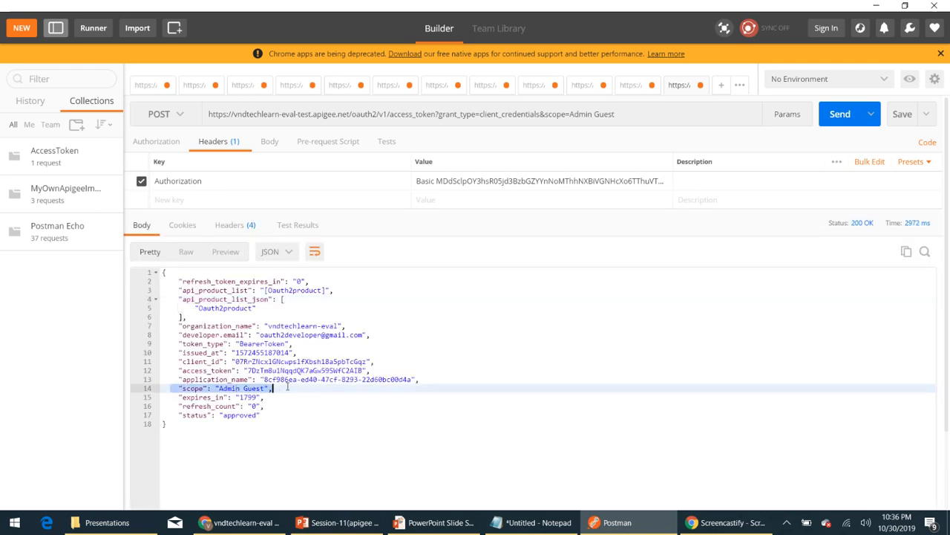
{"action": "left_click", "coordinate": [331, 433]}
{"action": "left_click", "coordinate": [636, 121]}
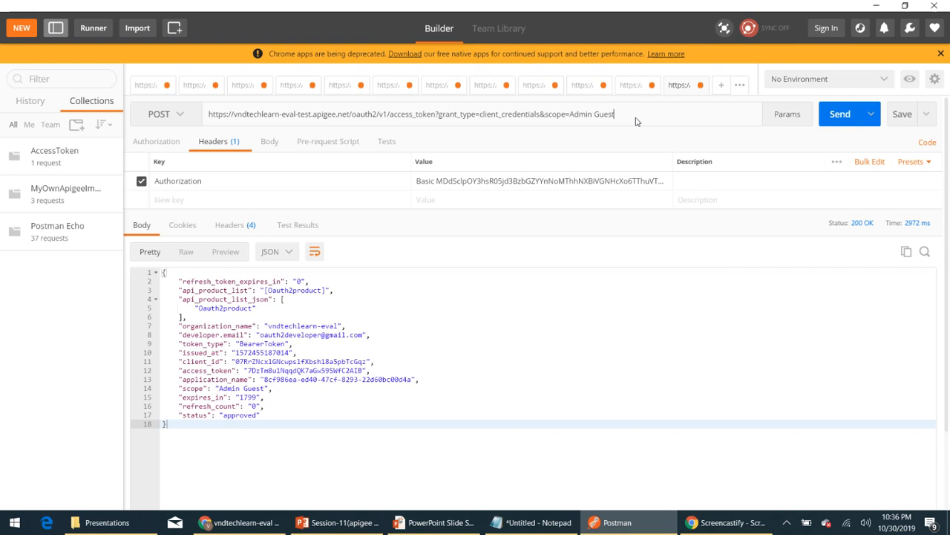
{"action": "left_click", "coordinate": [636, 121]}
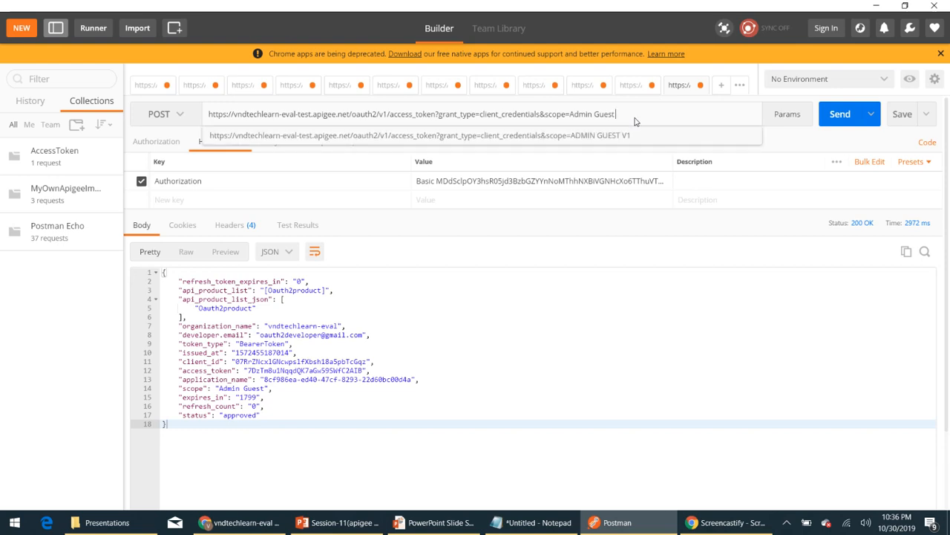
{"action": "type", "text": "Admins"}
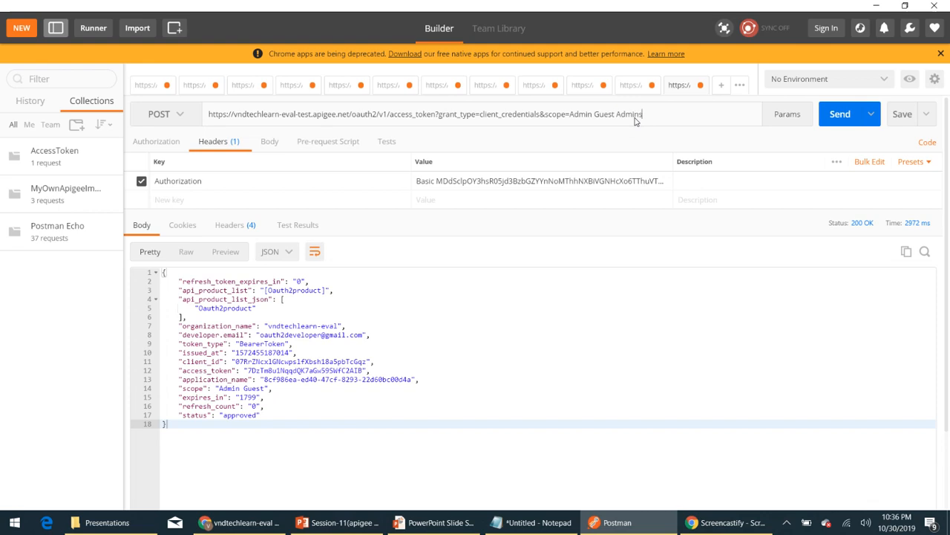
{"action": "type", "text": "trator"}
{"action": "left_click", "coordinate": [838, 117]}
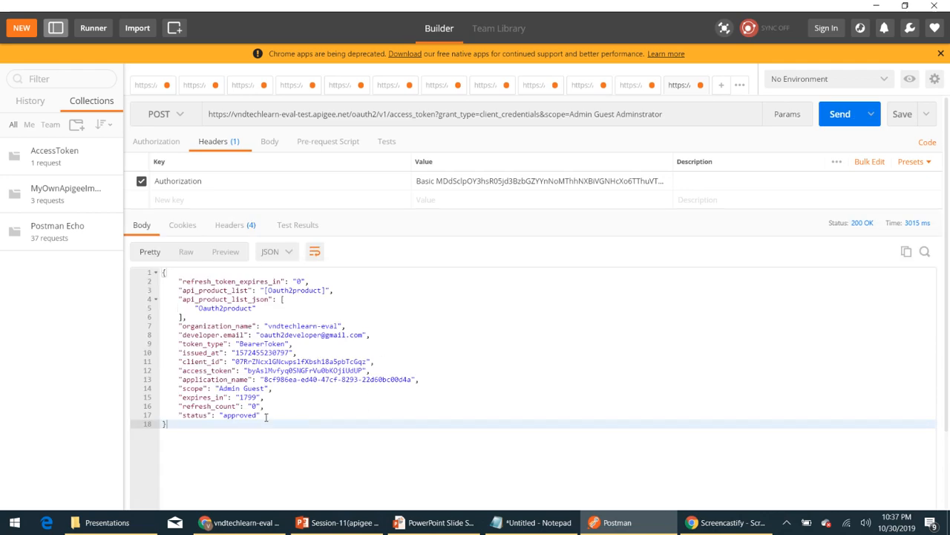
Replace Adminstrator with Customer in the URL's scope parameter and resend the token request
{"action": "left_click_drag", "start_coordinate": [273, 387], "coordinate": [174, 387]}
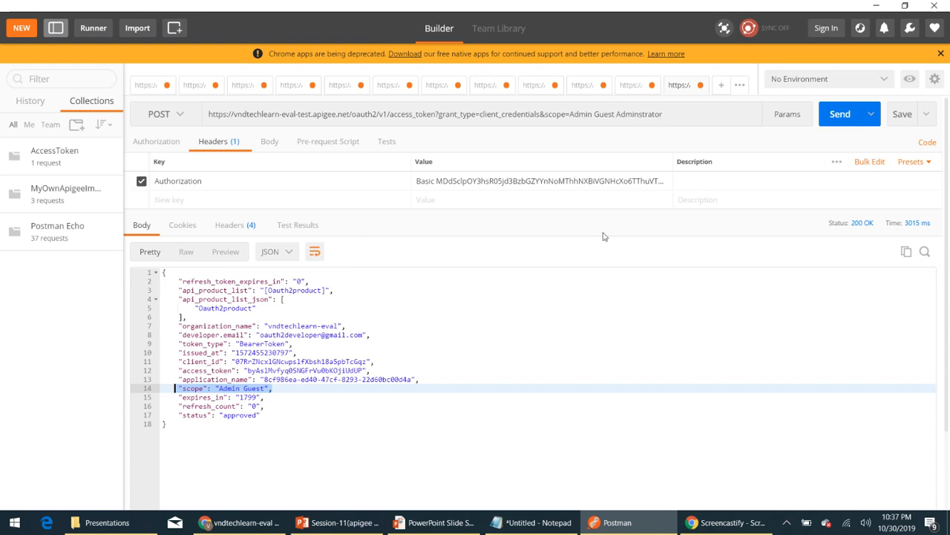
{"action": "left_click", "coordinate": [509, 355]}
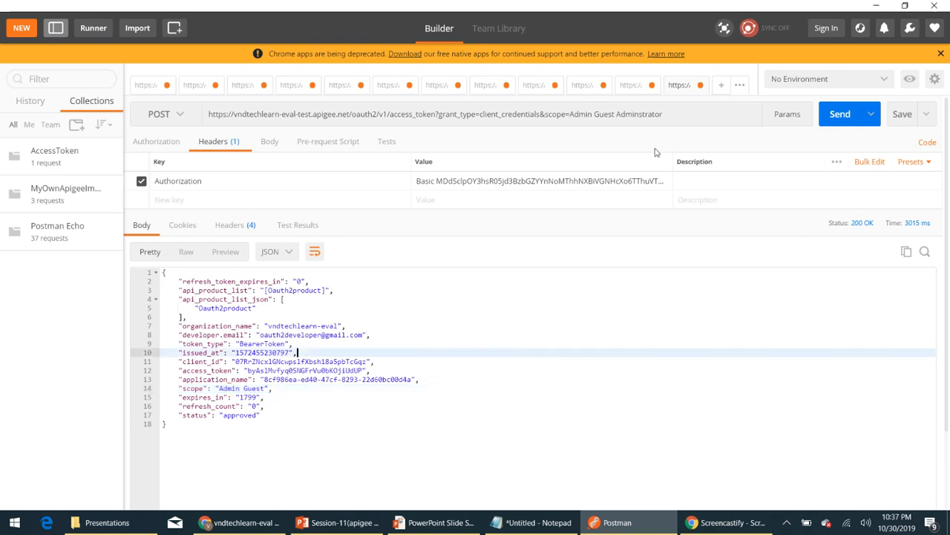
{"action": "double_click", "coordinate": [643, 114]}
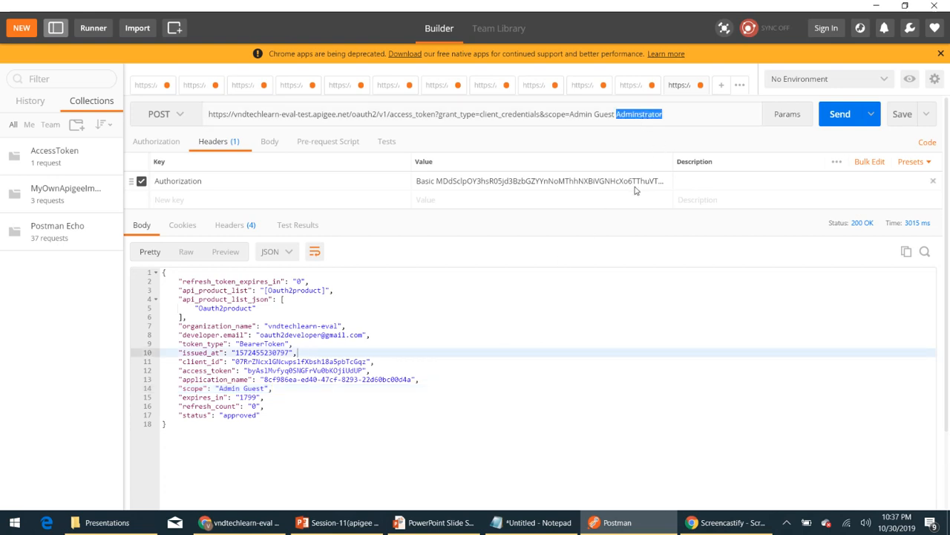
{"action": "type", "text": "Customer"}
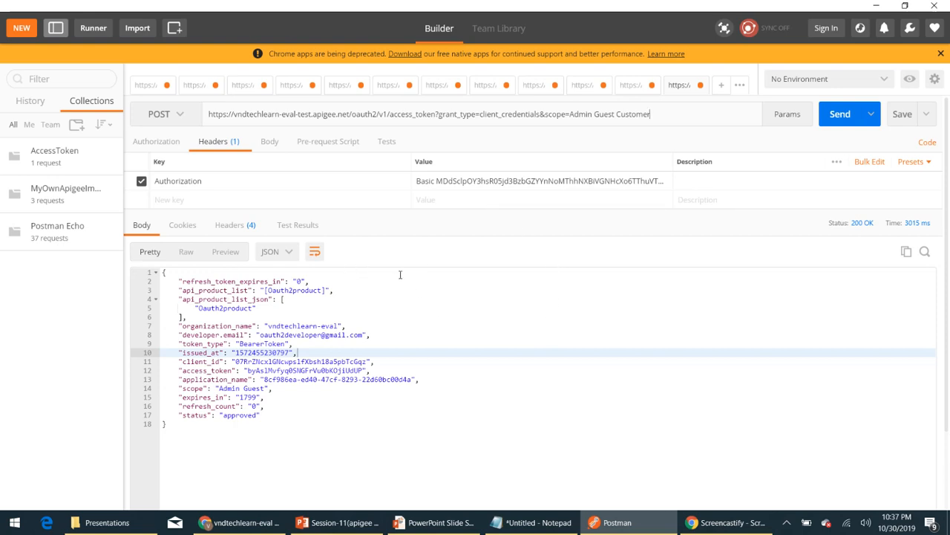
{"action": "left_click", "coordinate": [839, 117]}
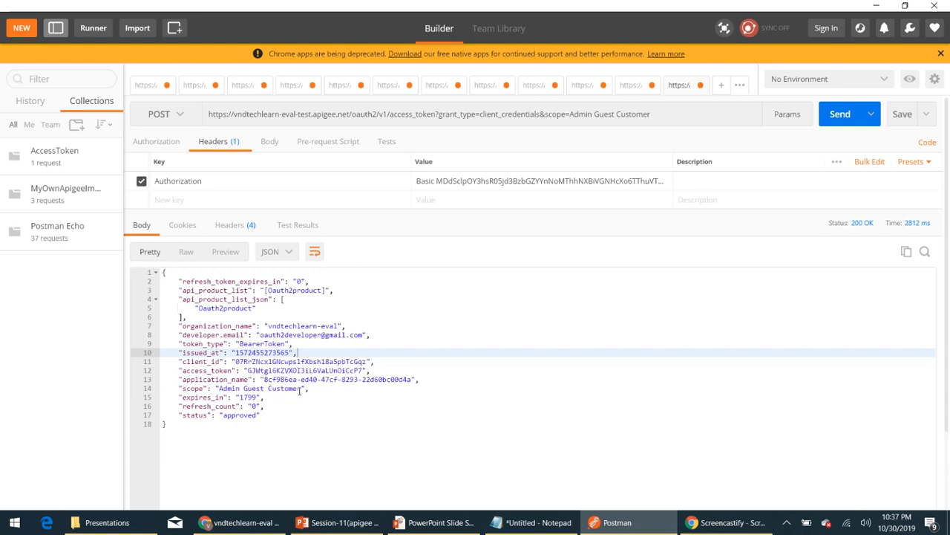
Switch to the PowerPoint slide show and advance to the slide listing the user scopes and their URLs
{"action": "left_click_drag", "start_coordinate": [320, 391], "coordinate": [172, 389]}
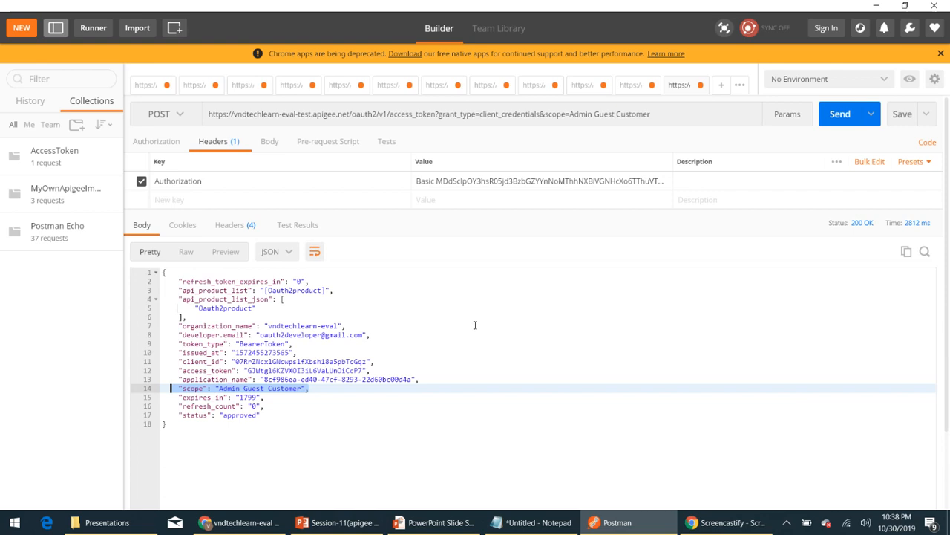
{"action": "key", "text": "alt+Tab"}
{"action": "key", "text": "alt+Tab"}
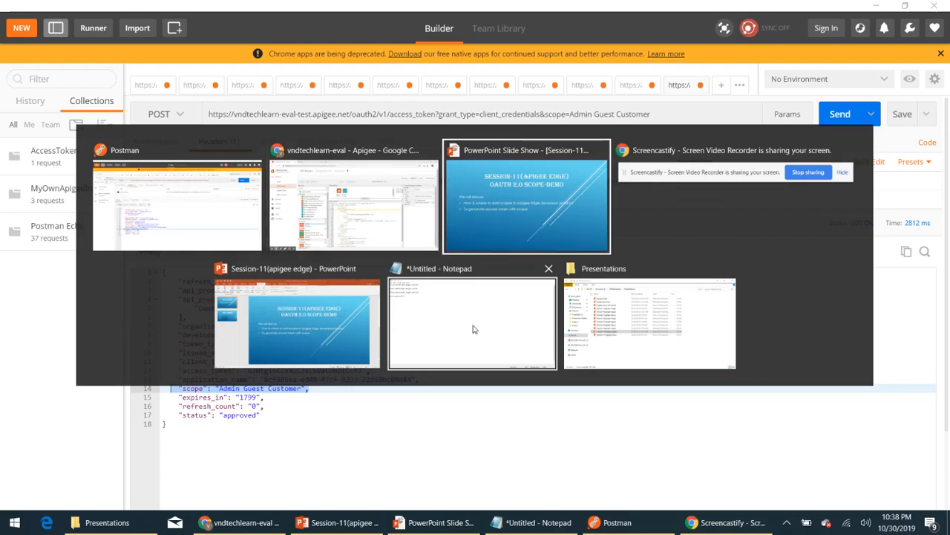
{"action": "key", "text": "Right"}
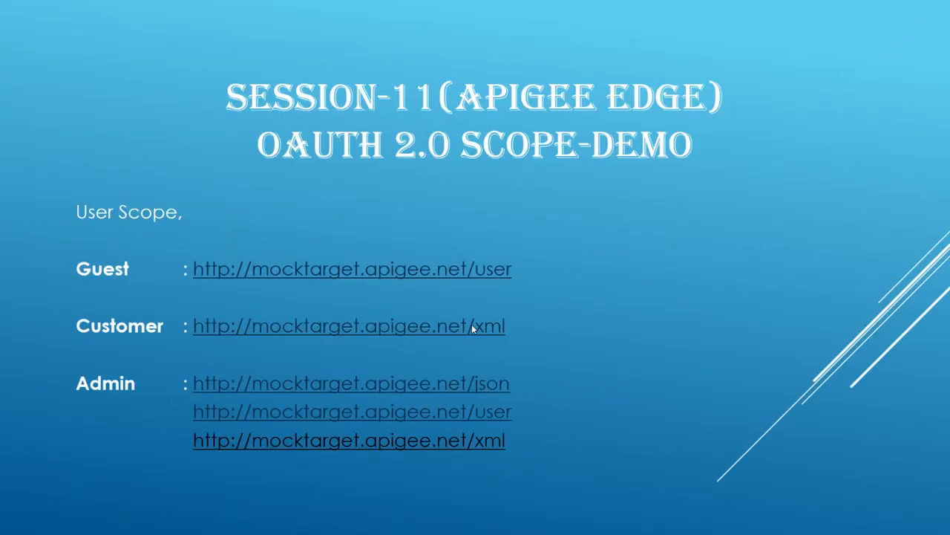